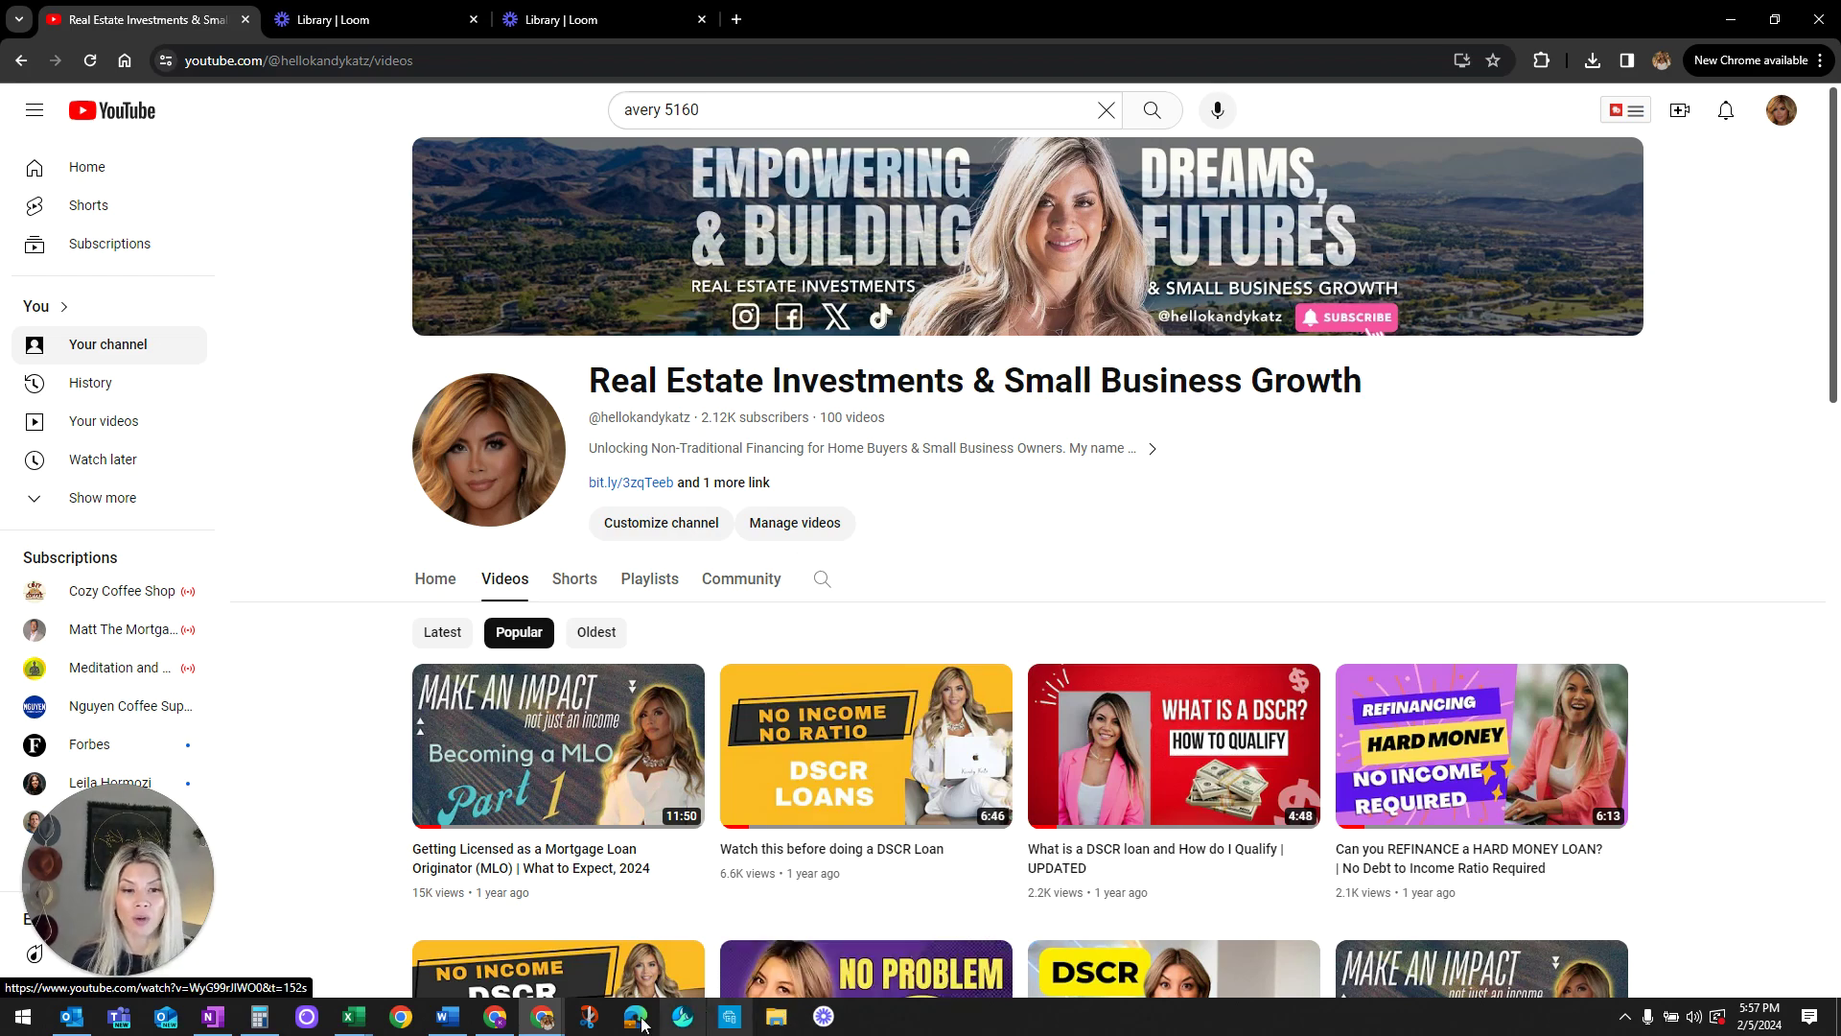
Step: Review the names and addresses in the return labels workbook, then switch to the blank Word document
{"action": "left_click", "coordinate": [354, 1017]}
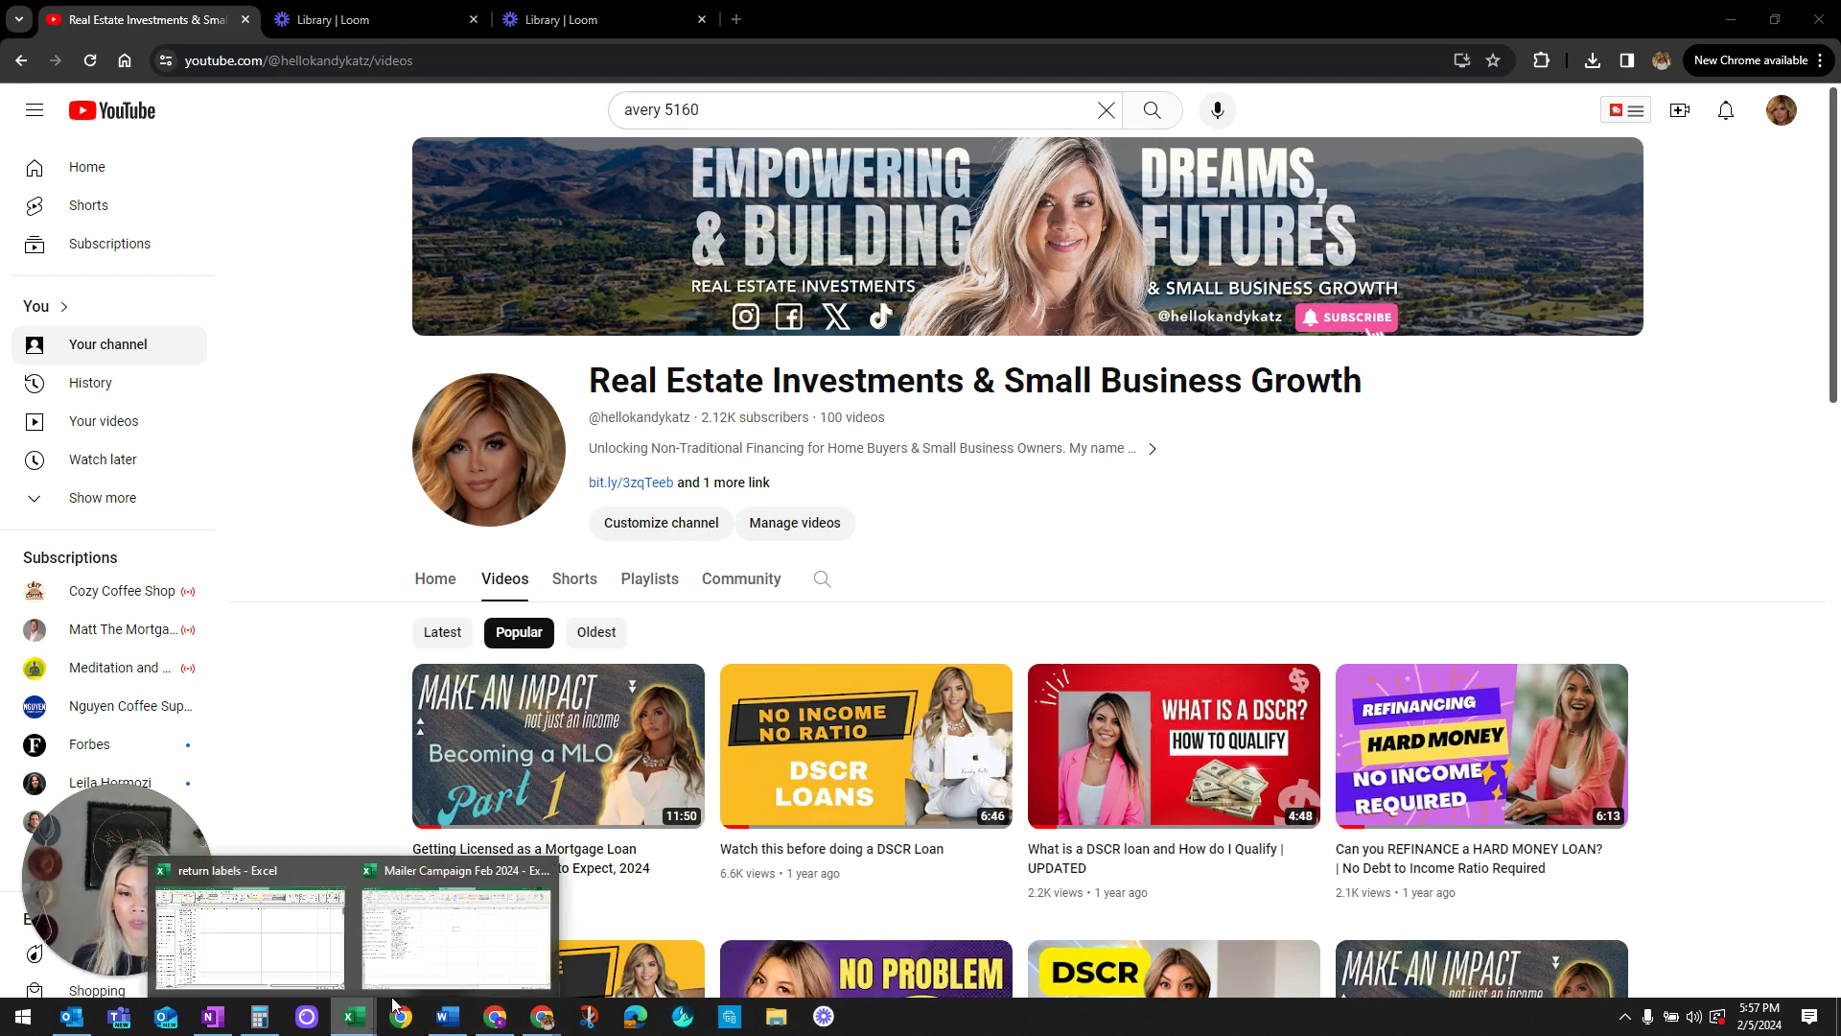
{"action": "left_click", "coordinate": [251, 940]}
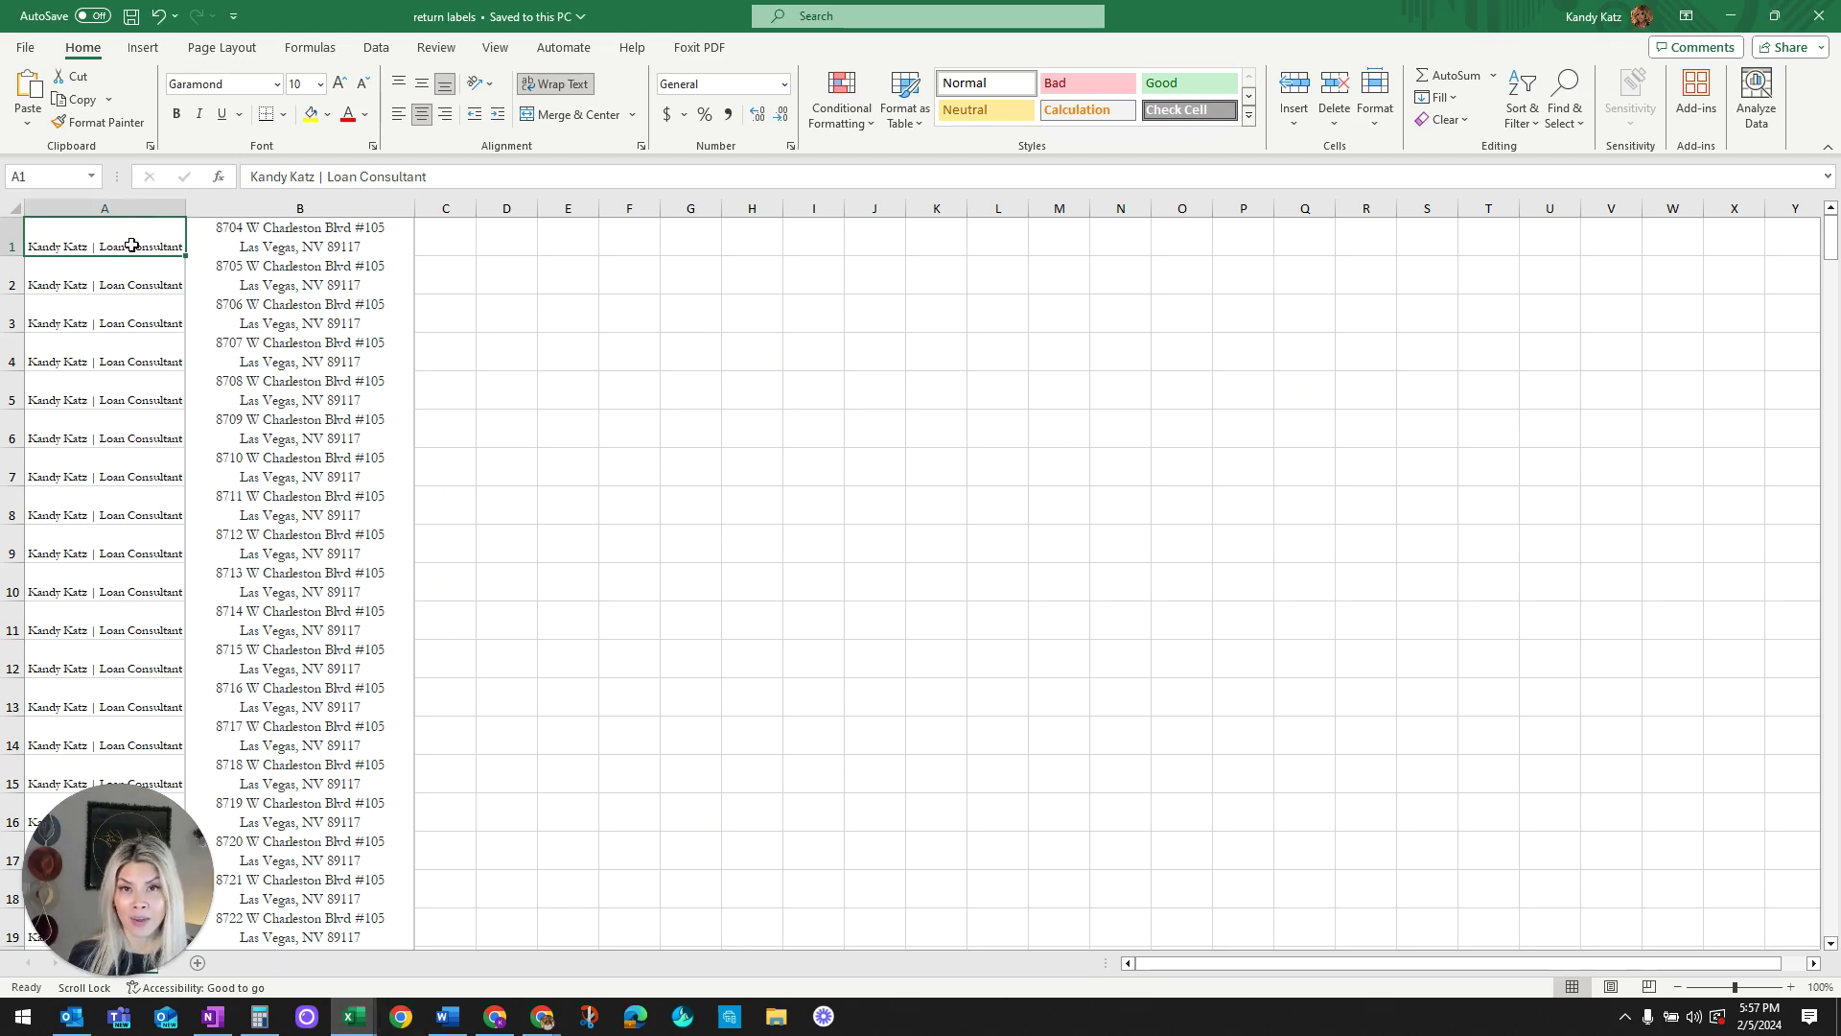
{"action": "left_click", "coordinate": [249, 246]}
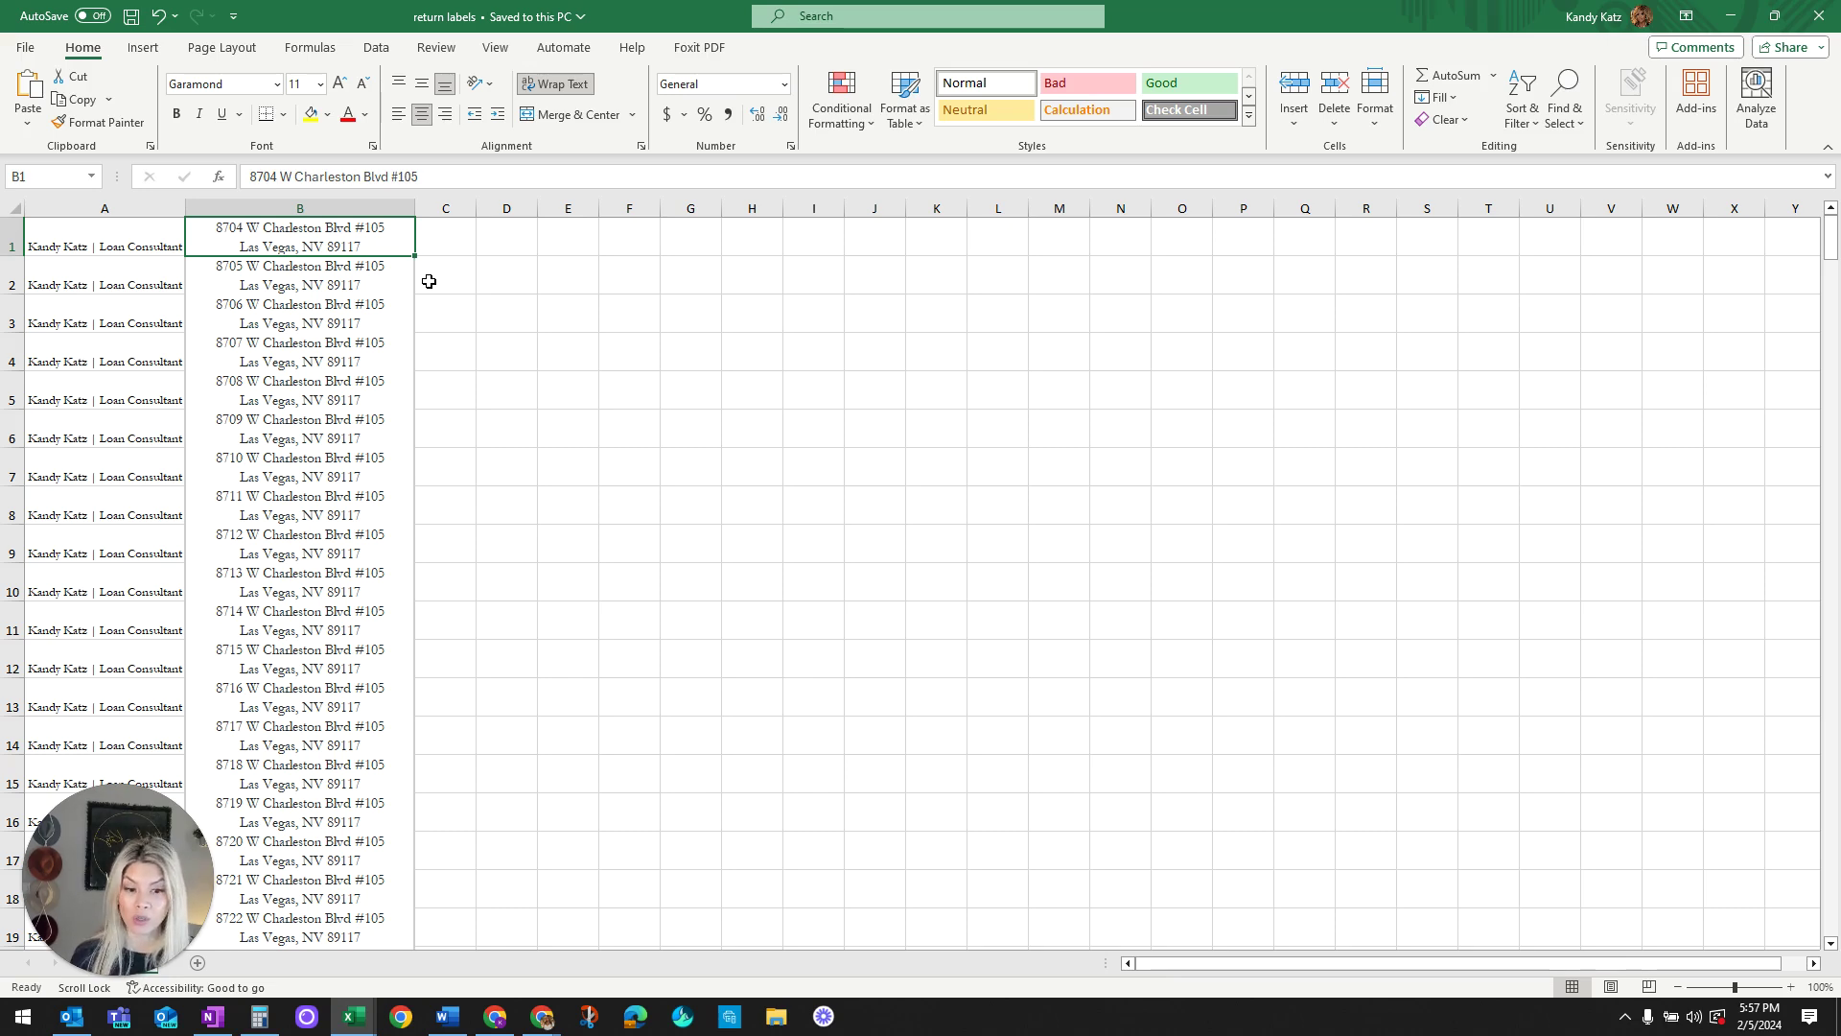
{"action": "mouse_move", "coordinate": [455, 1029]}
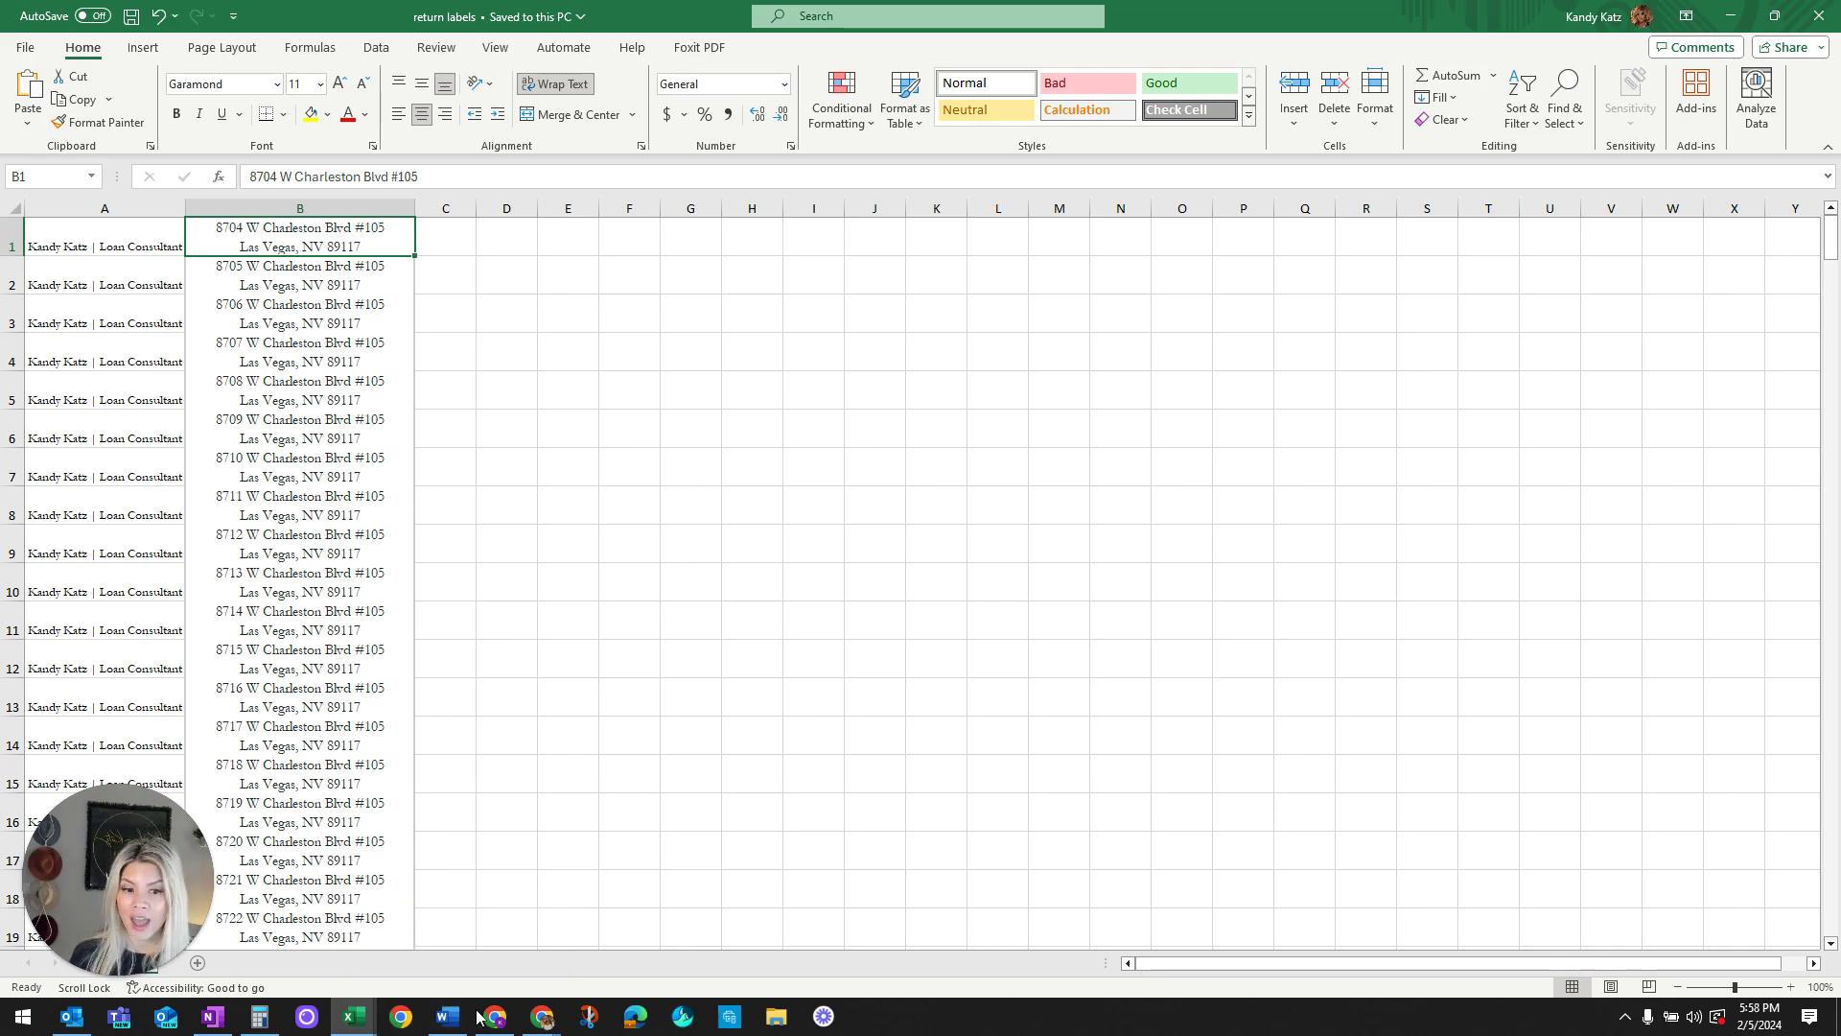
{"action": "left_click", "coordinate": [447, 1017]}
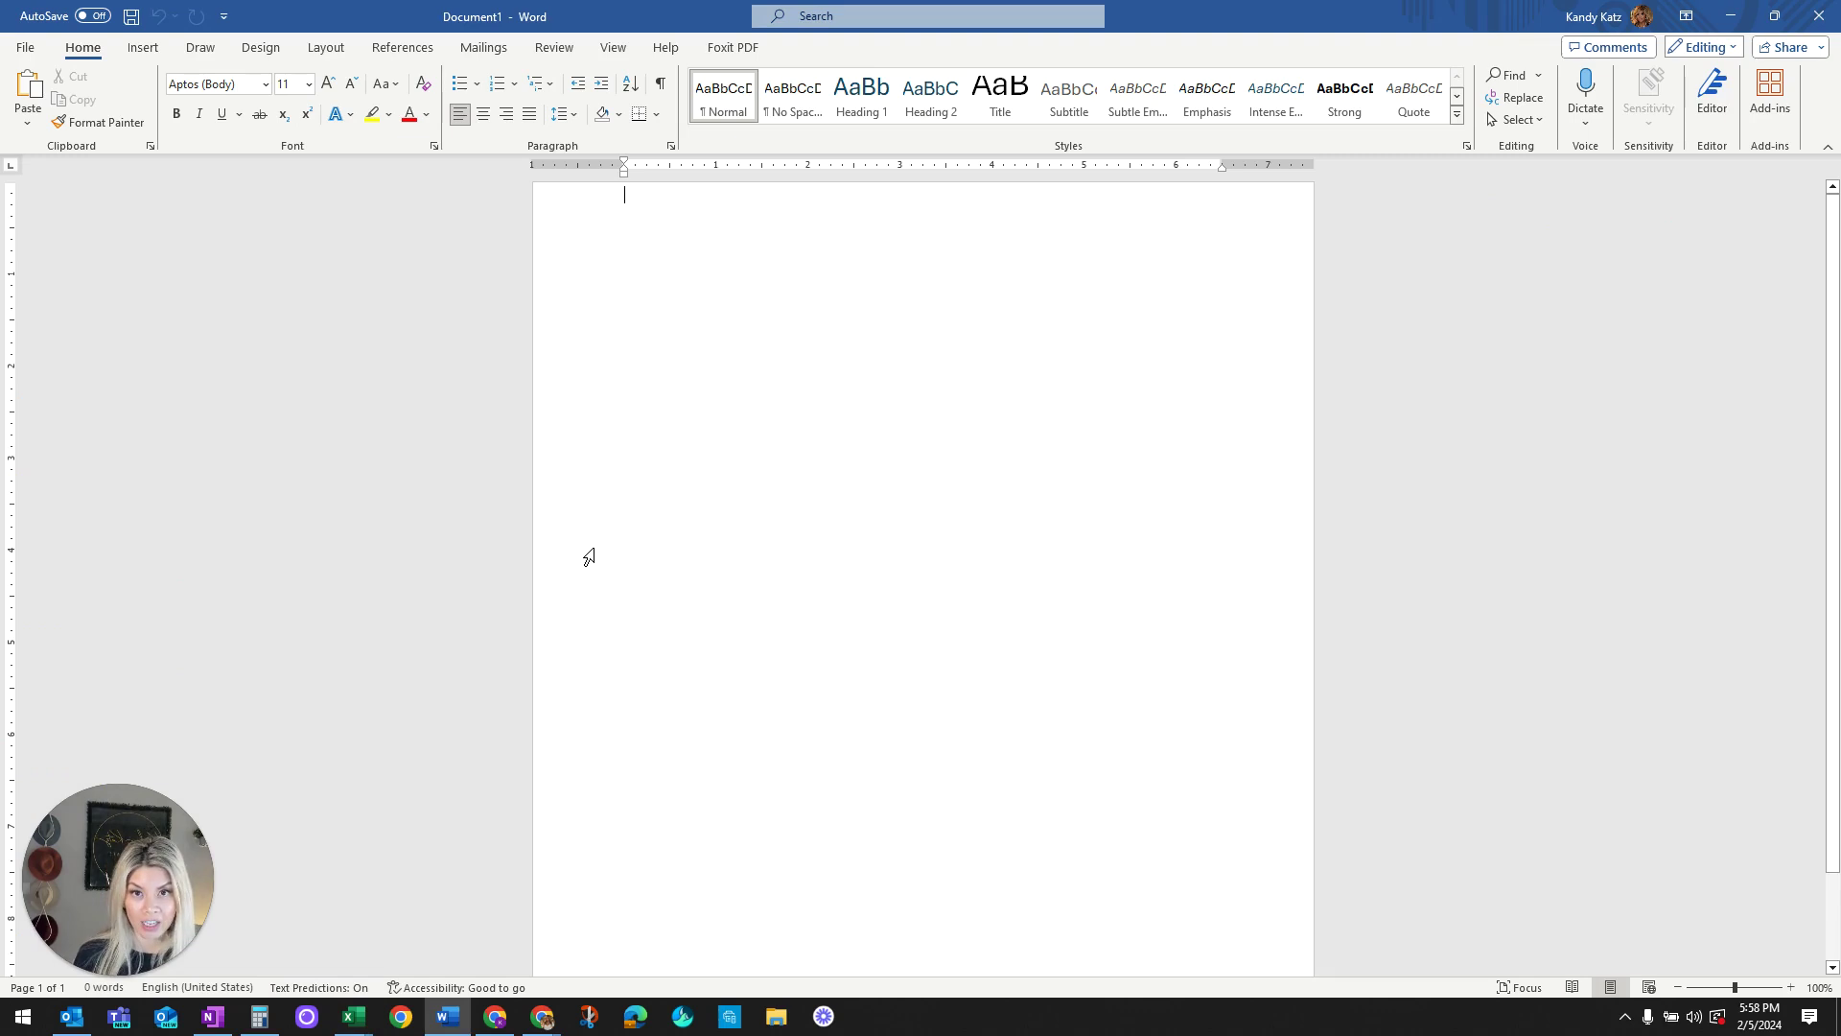
Step: Start a labels mail merge using the Avery US Letter 5160 Address Labels layout
{"action": "left_click", "coordinate": [501, 52]}
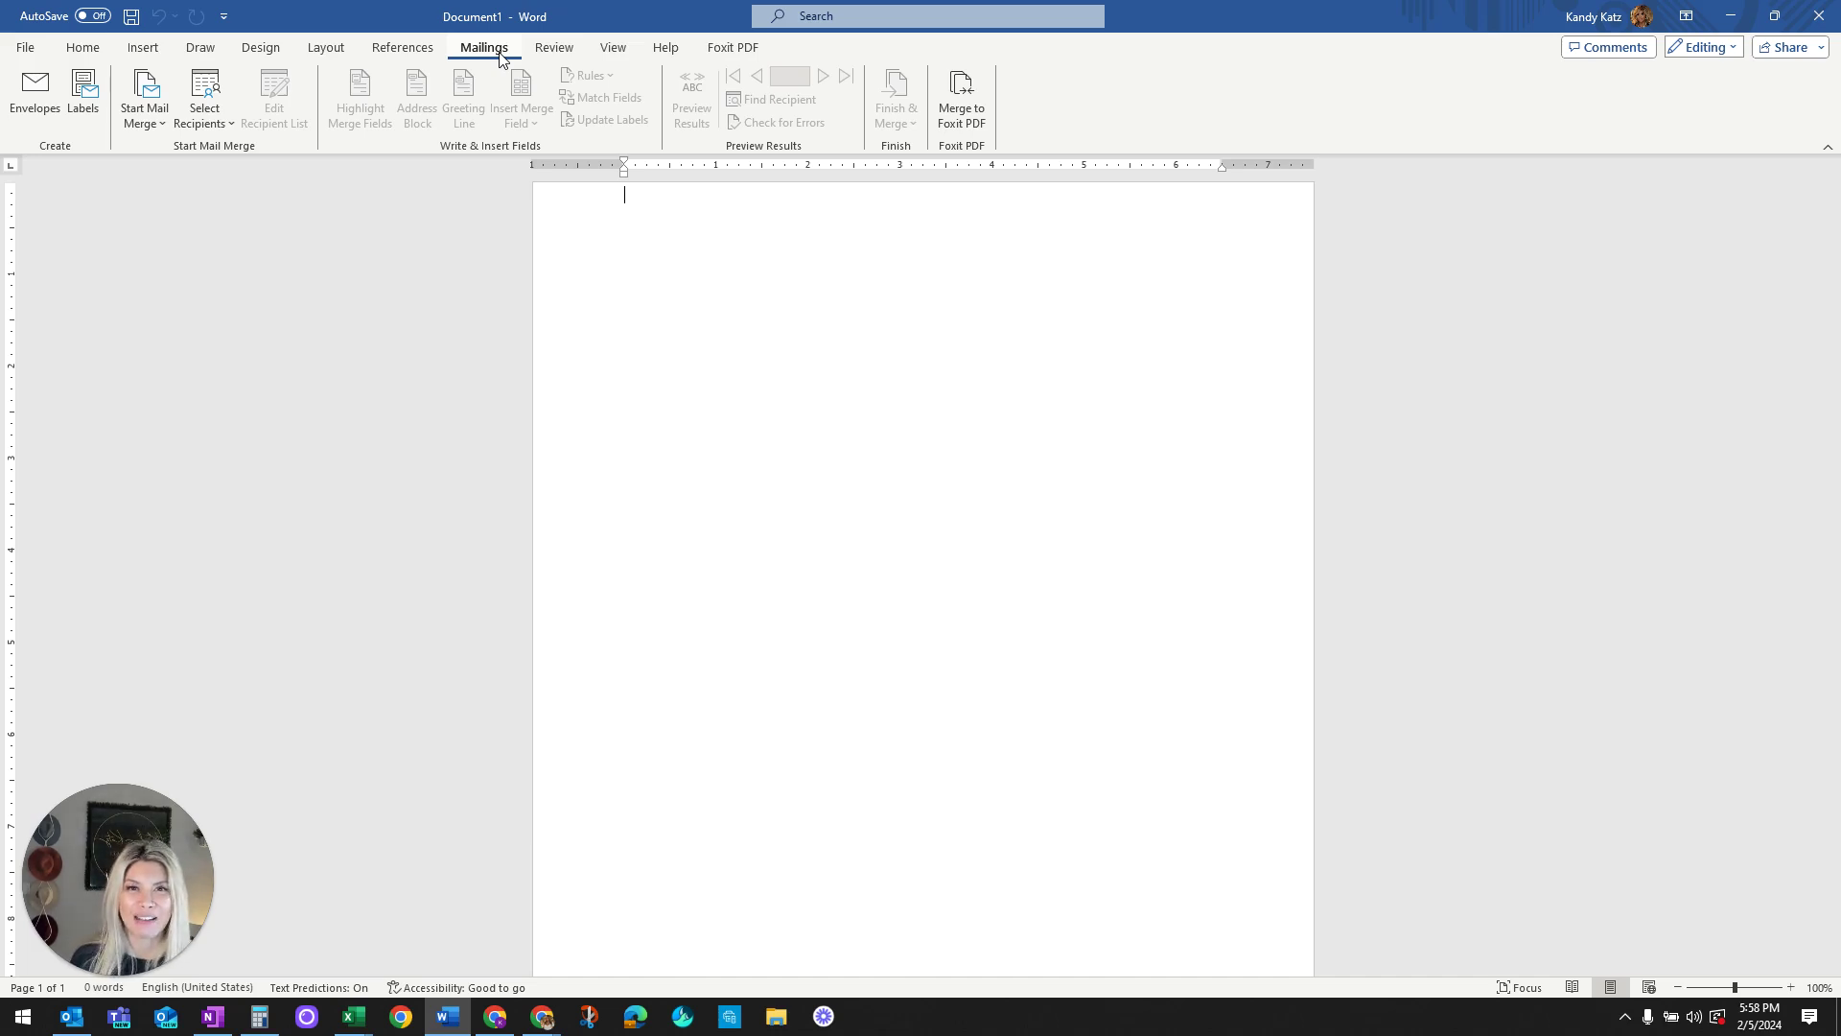
{"action": "left_click", "coordinate": [168, 96]}
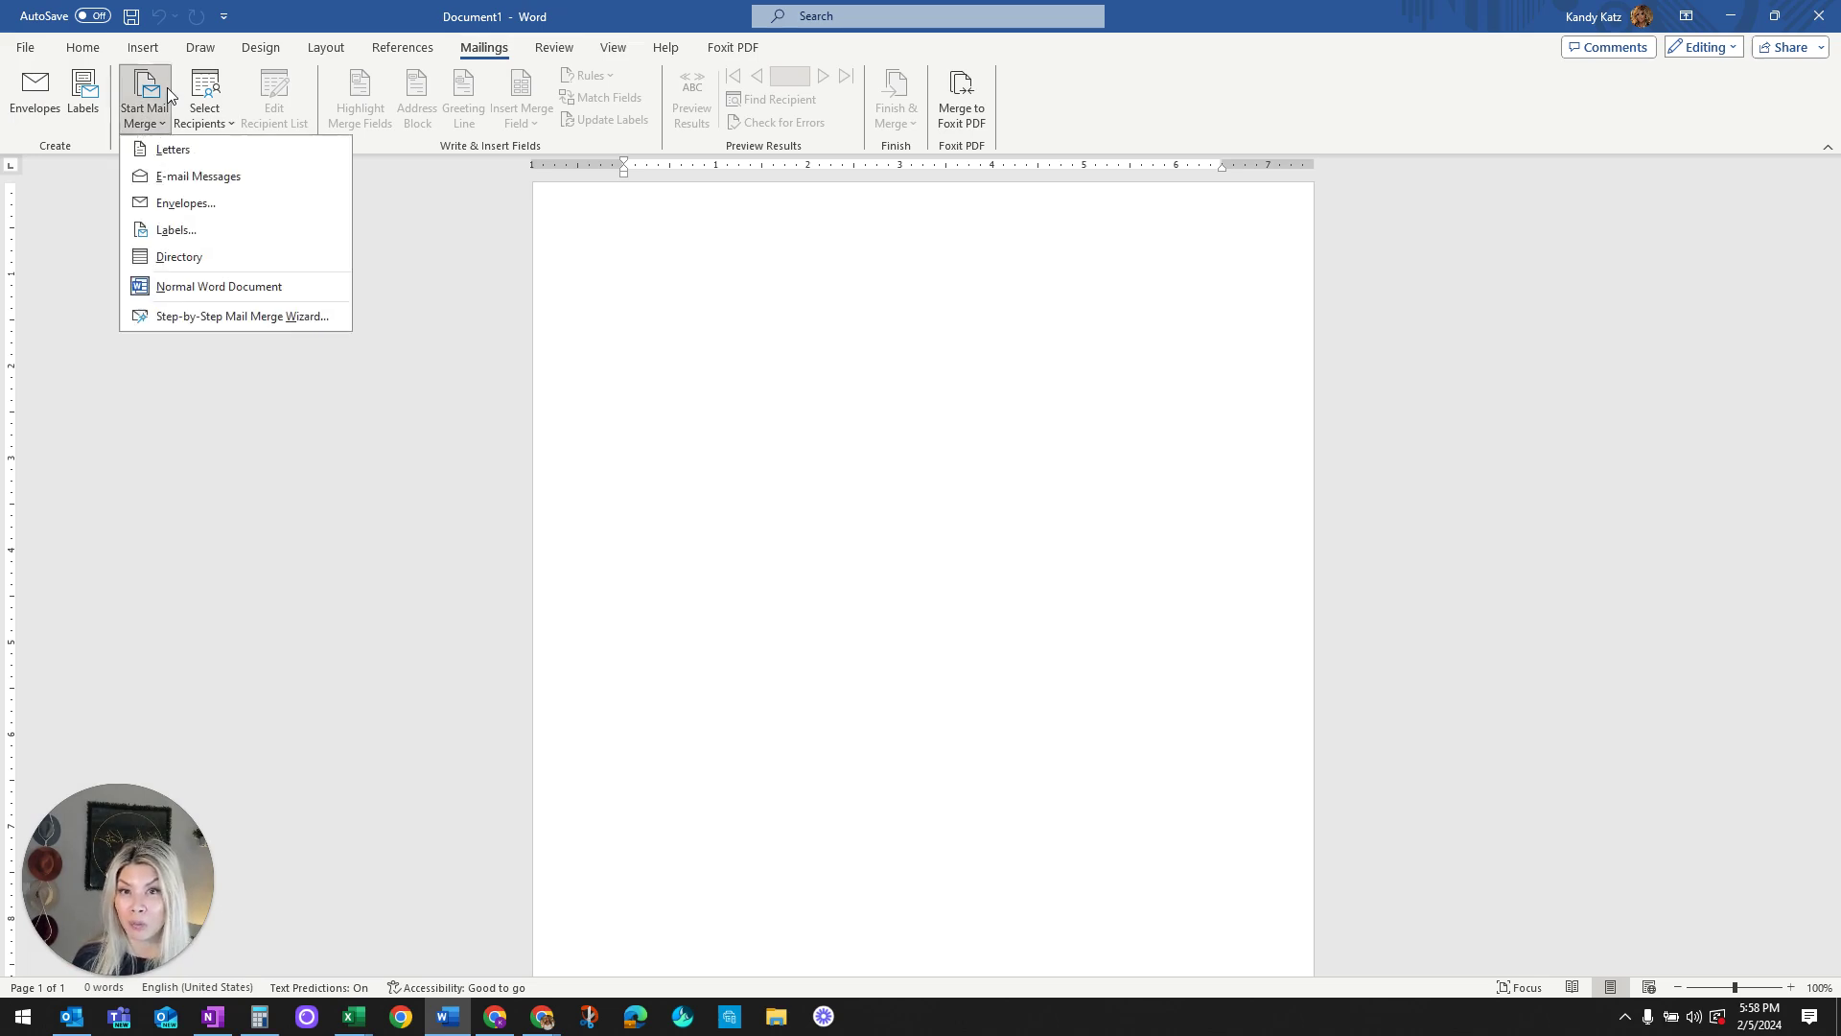
{"action": "left_click", "coordinate": [176, 230]}
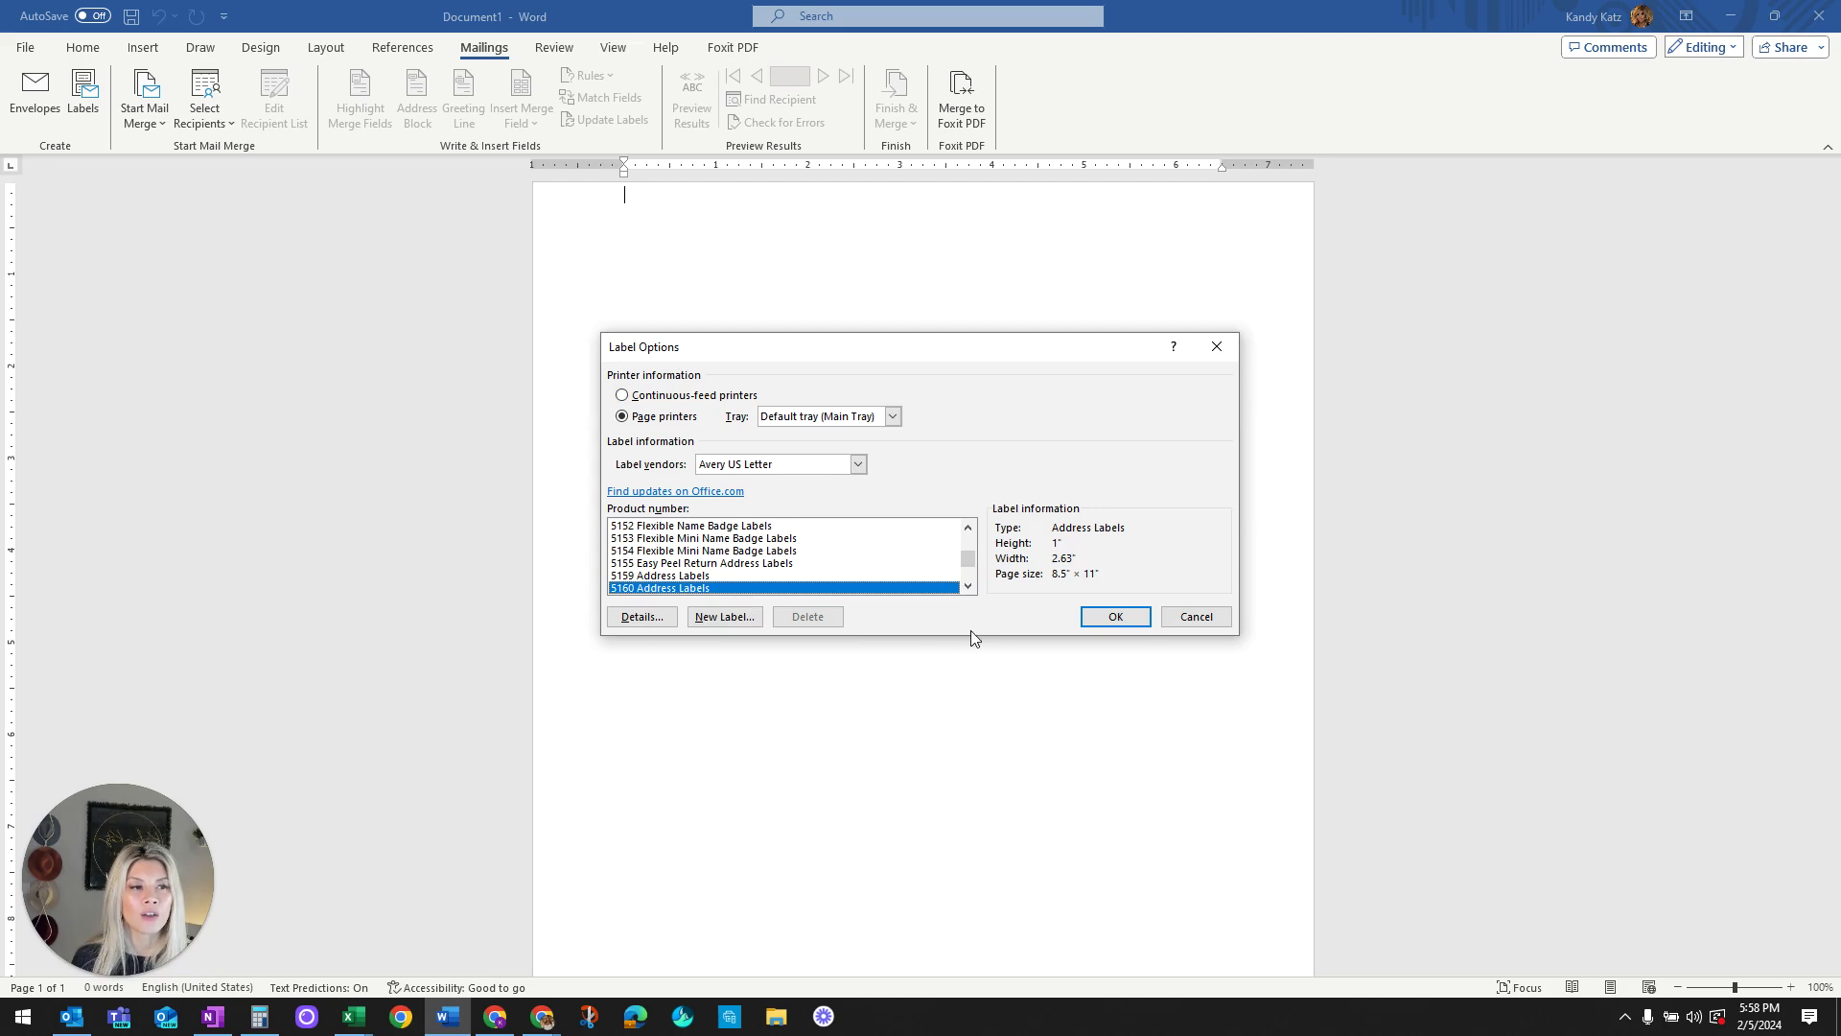
{"action": "left_click", "coordinate": [1122, 619]}
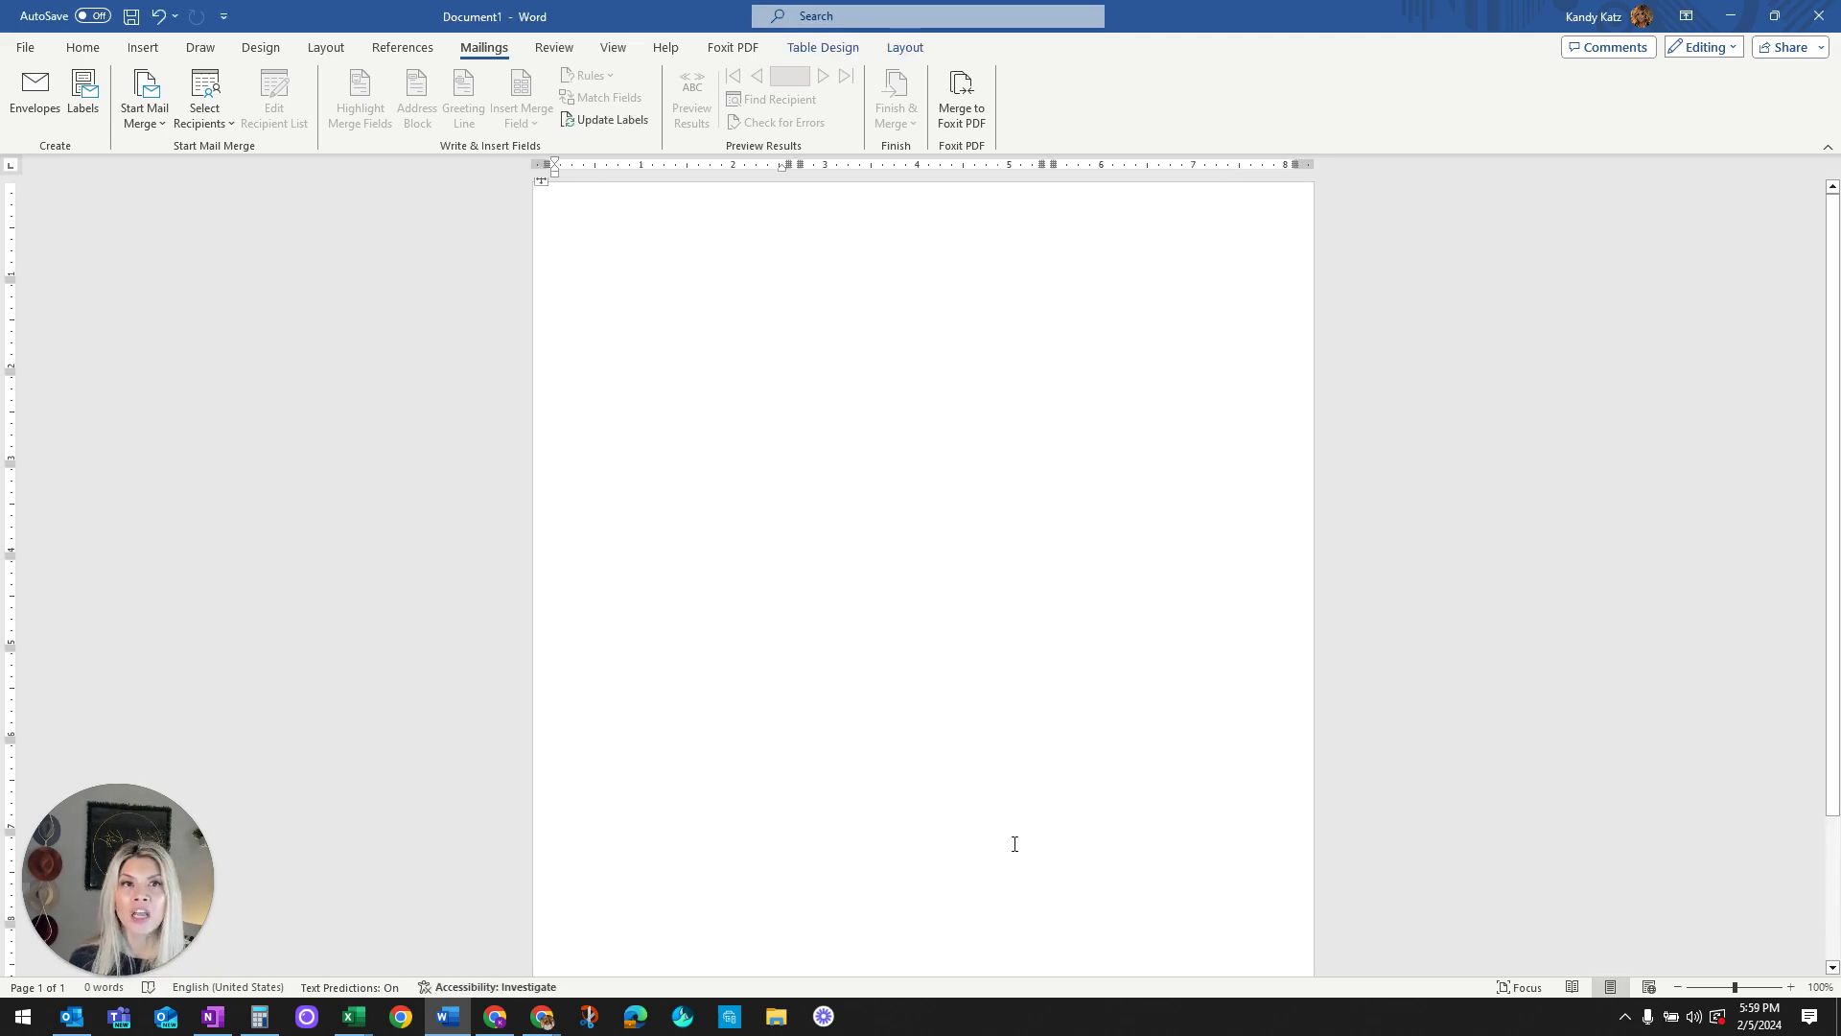
Step: Connect the labels to Sheet1$ of the Desktop 'return labels' spreadsheet as the recipient list
{"action": "left_click", "coordinate": [201, 97]}
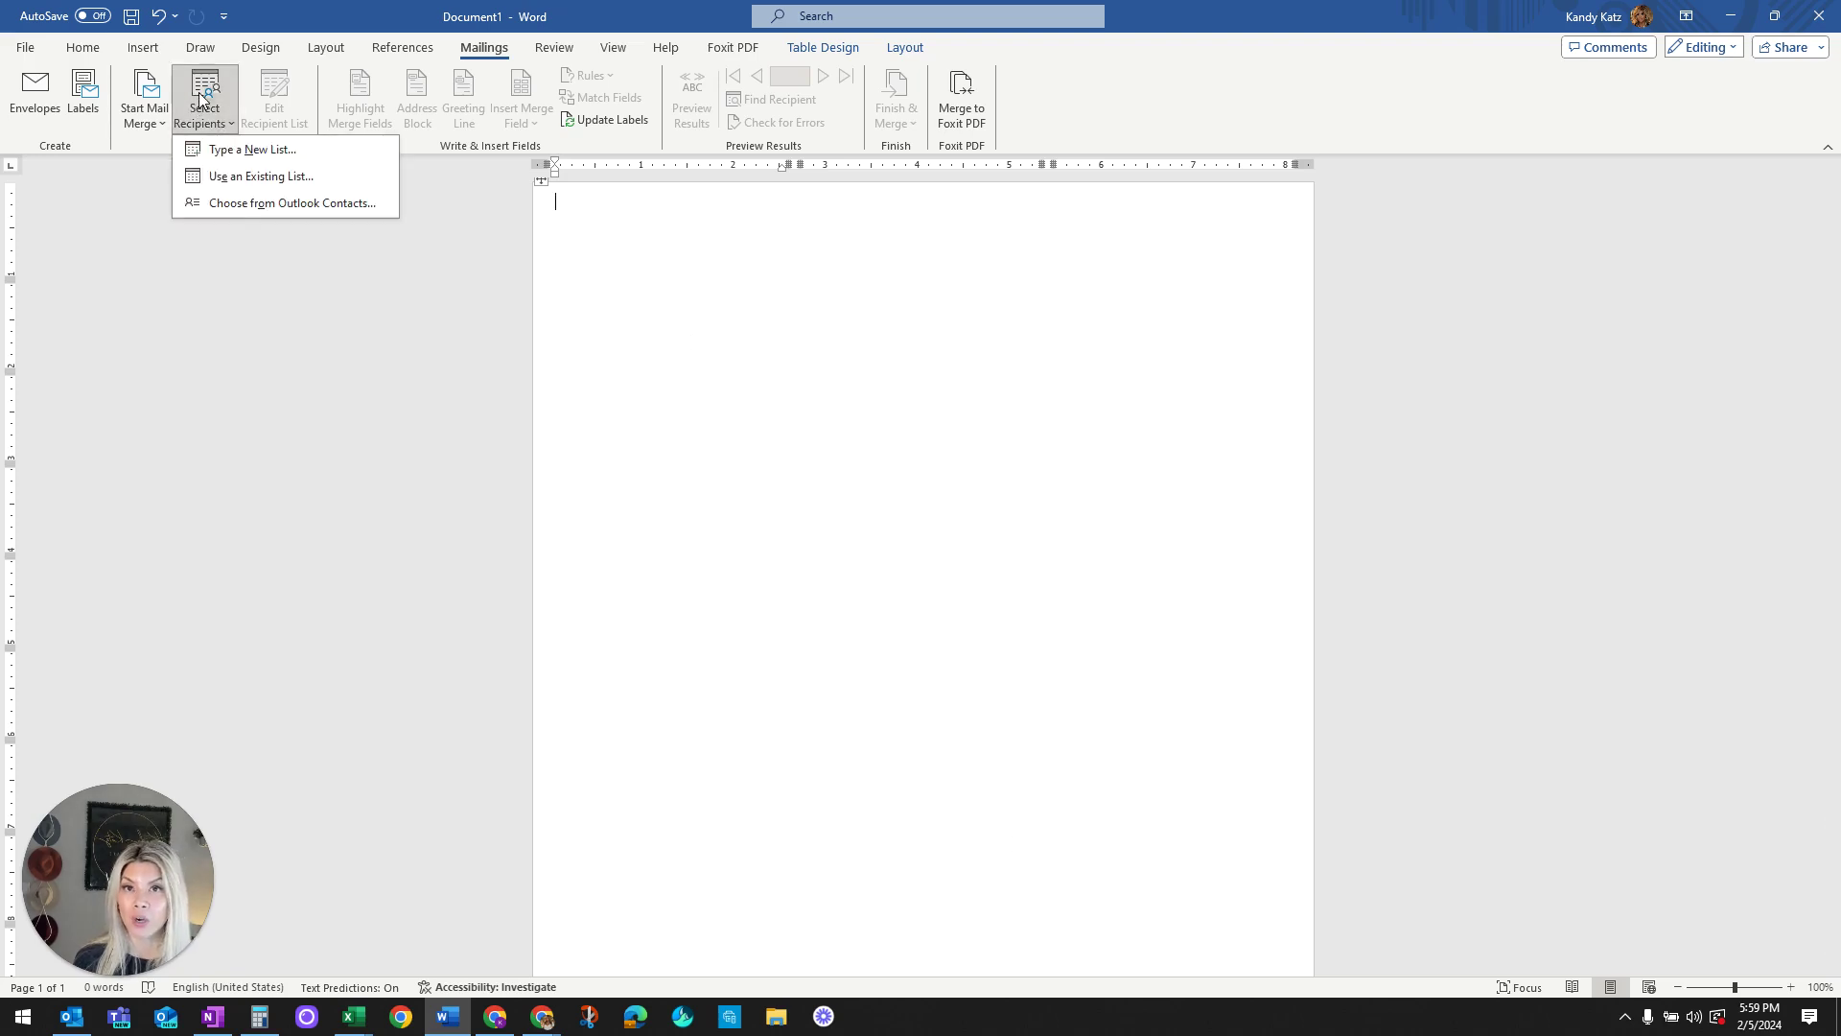
{"action": "left_click", "coordinate": [255, 176]}
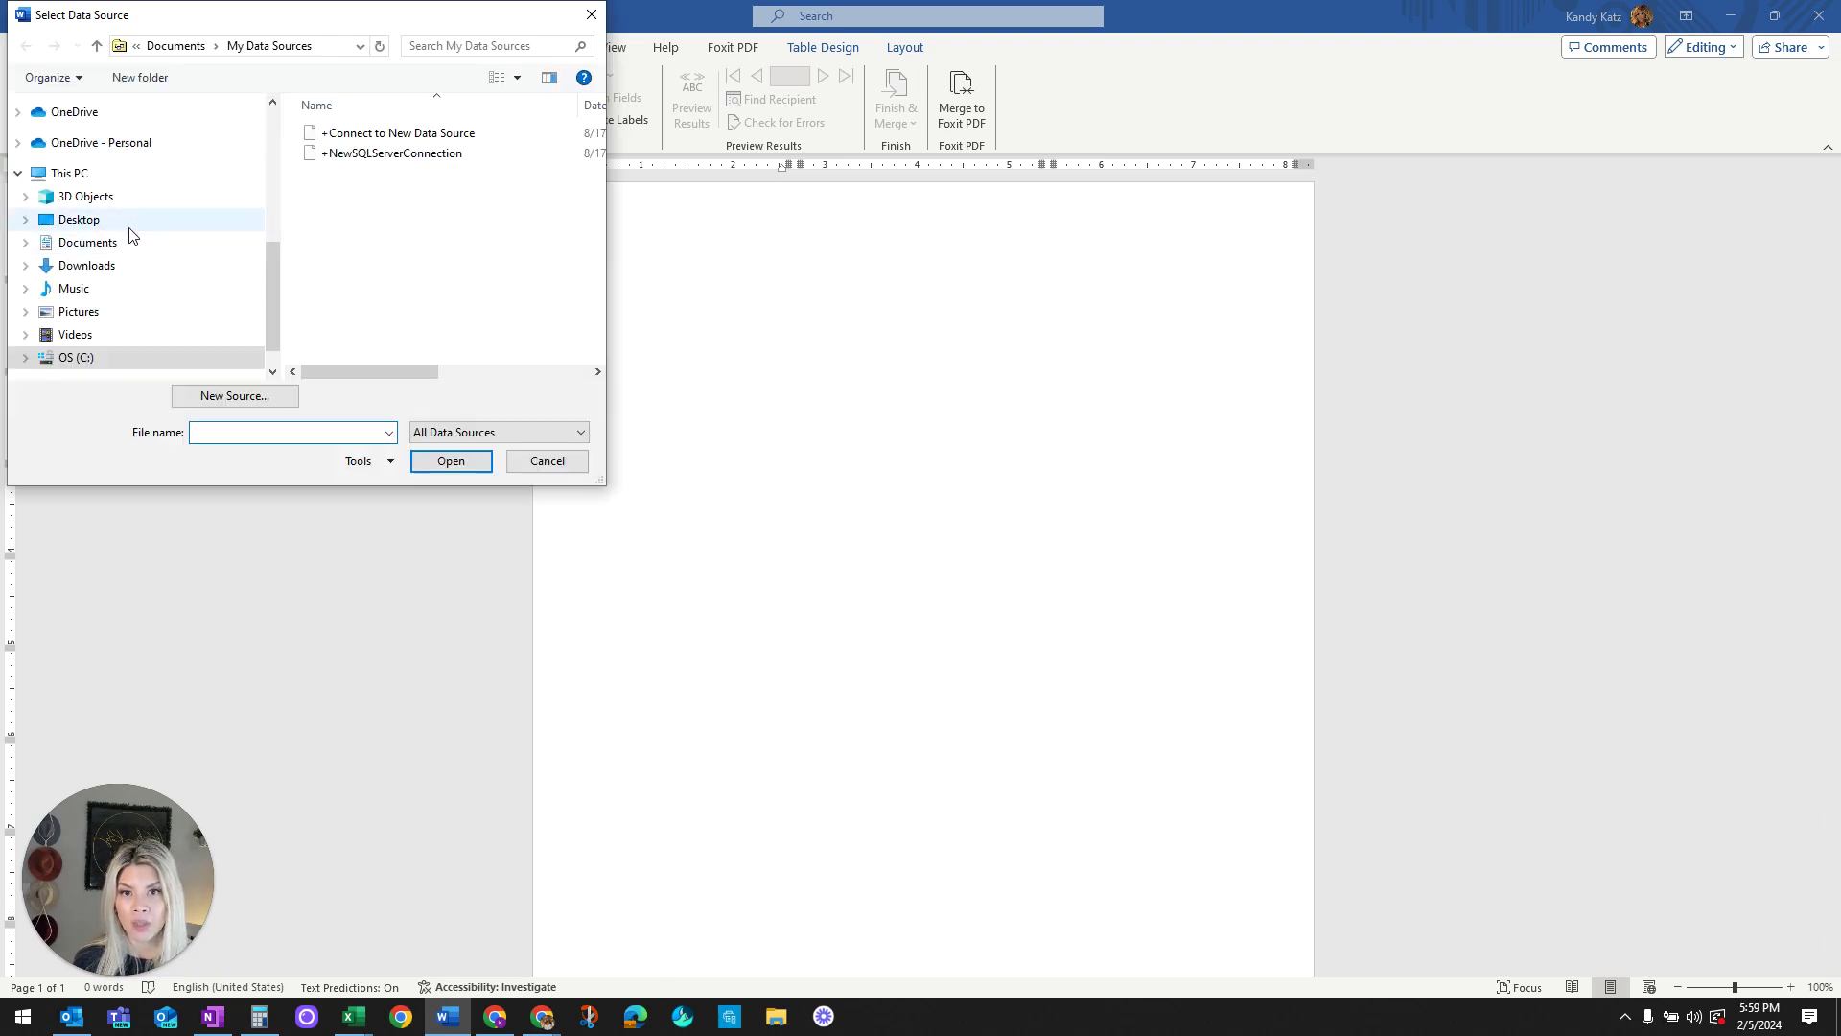
{"action": "left_click", "coordinate": [131, 229]}
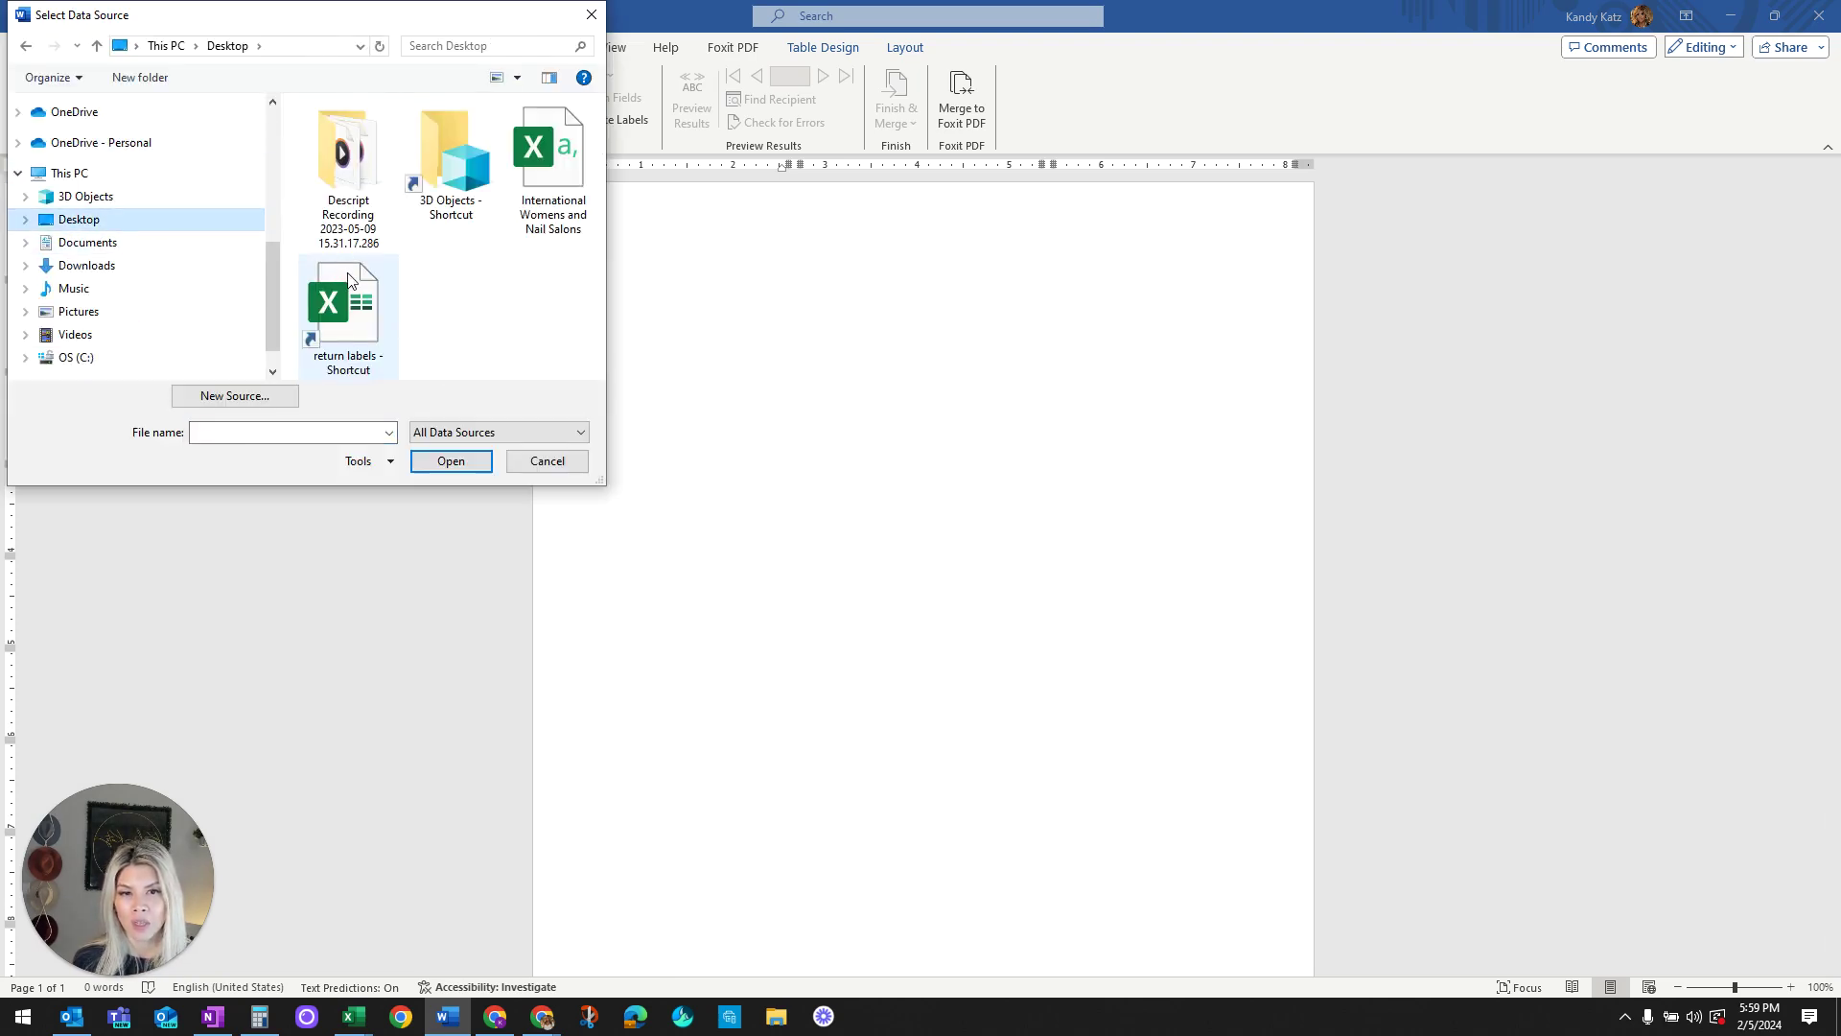
{"action": "left_click", "coordinate": [349, 288]}
{"action": "left_click", "coordinate": [448, 464]}
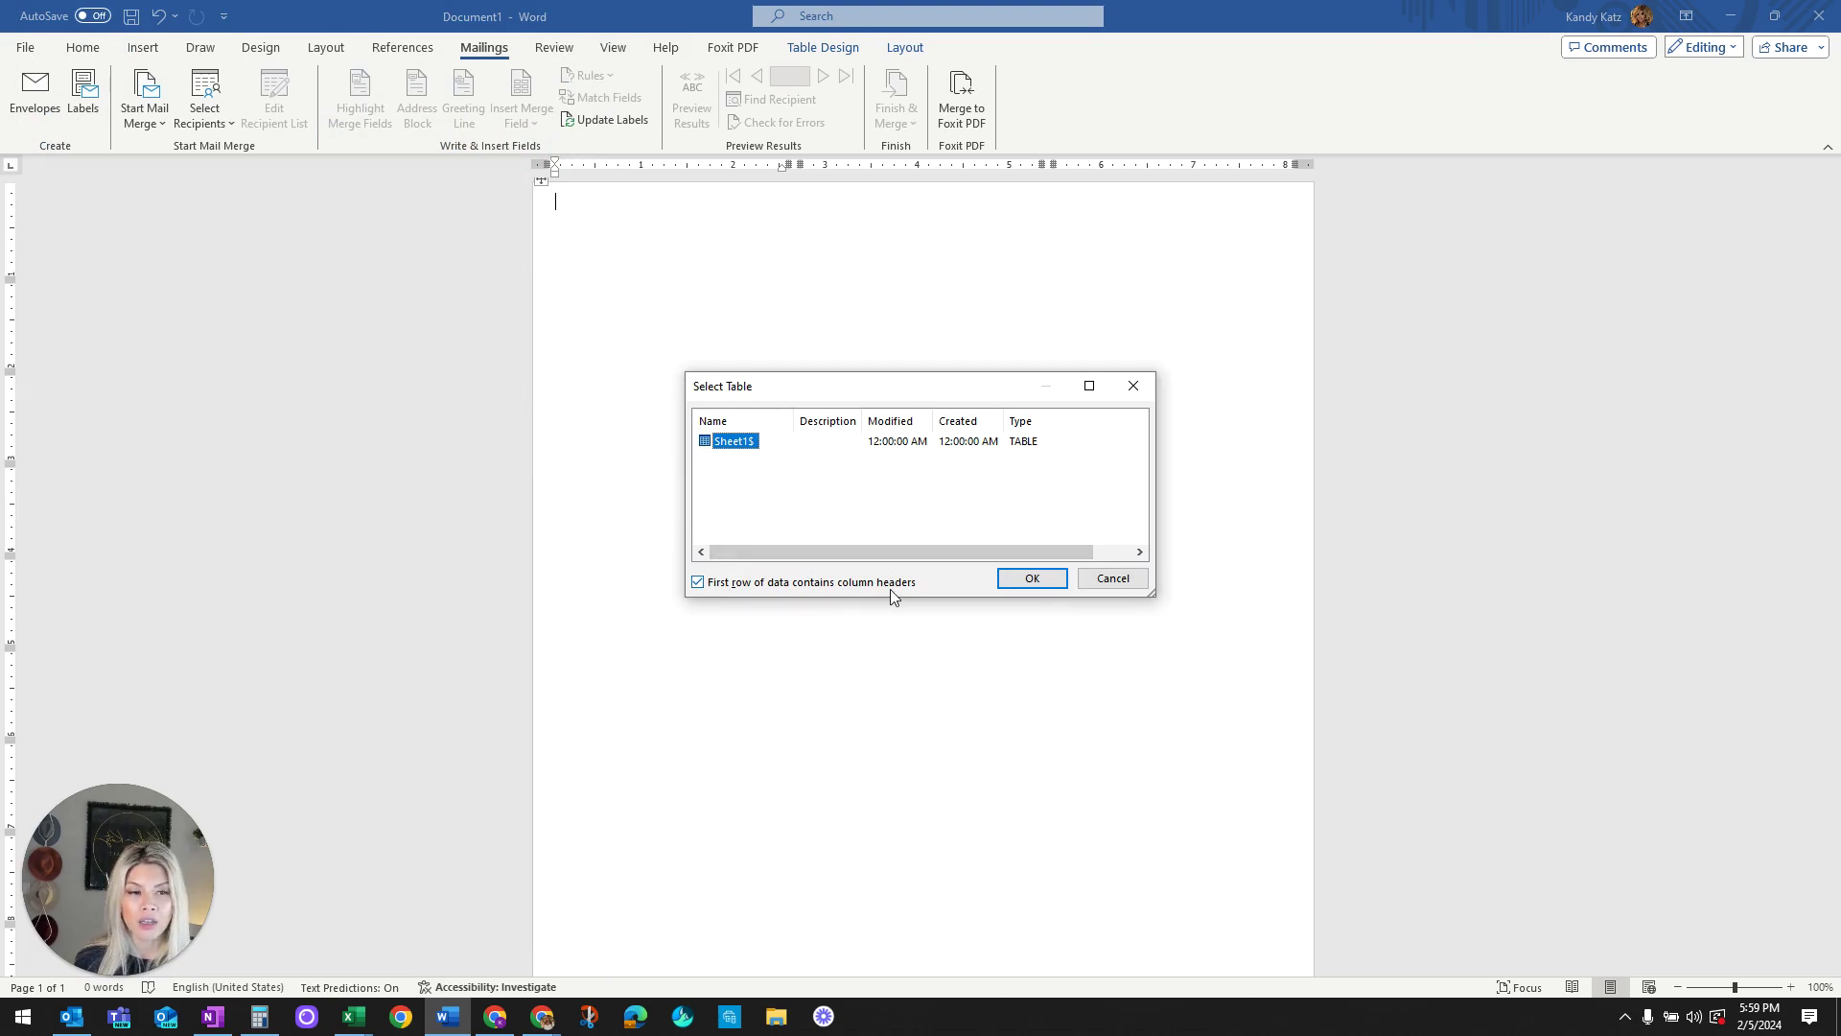
{"action": "left_click", "coordinate": [1034, 577]}
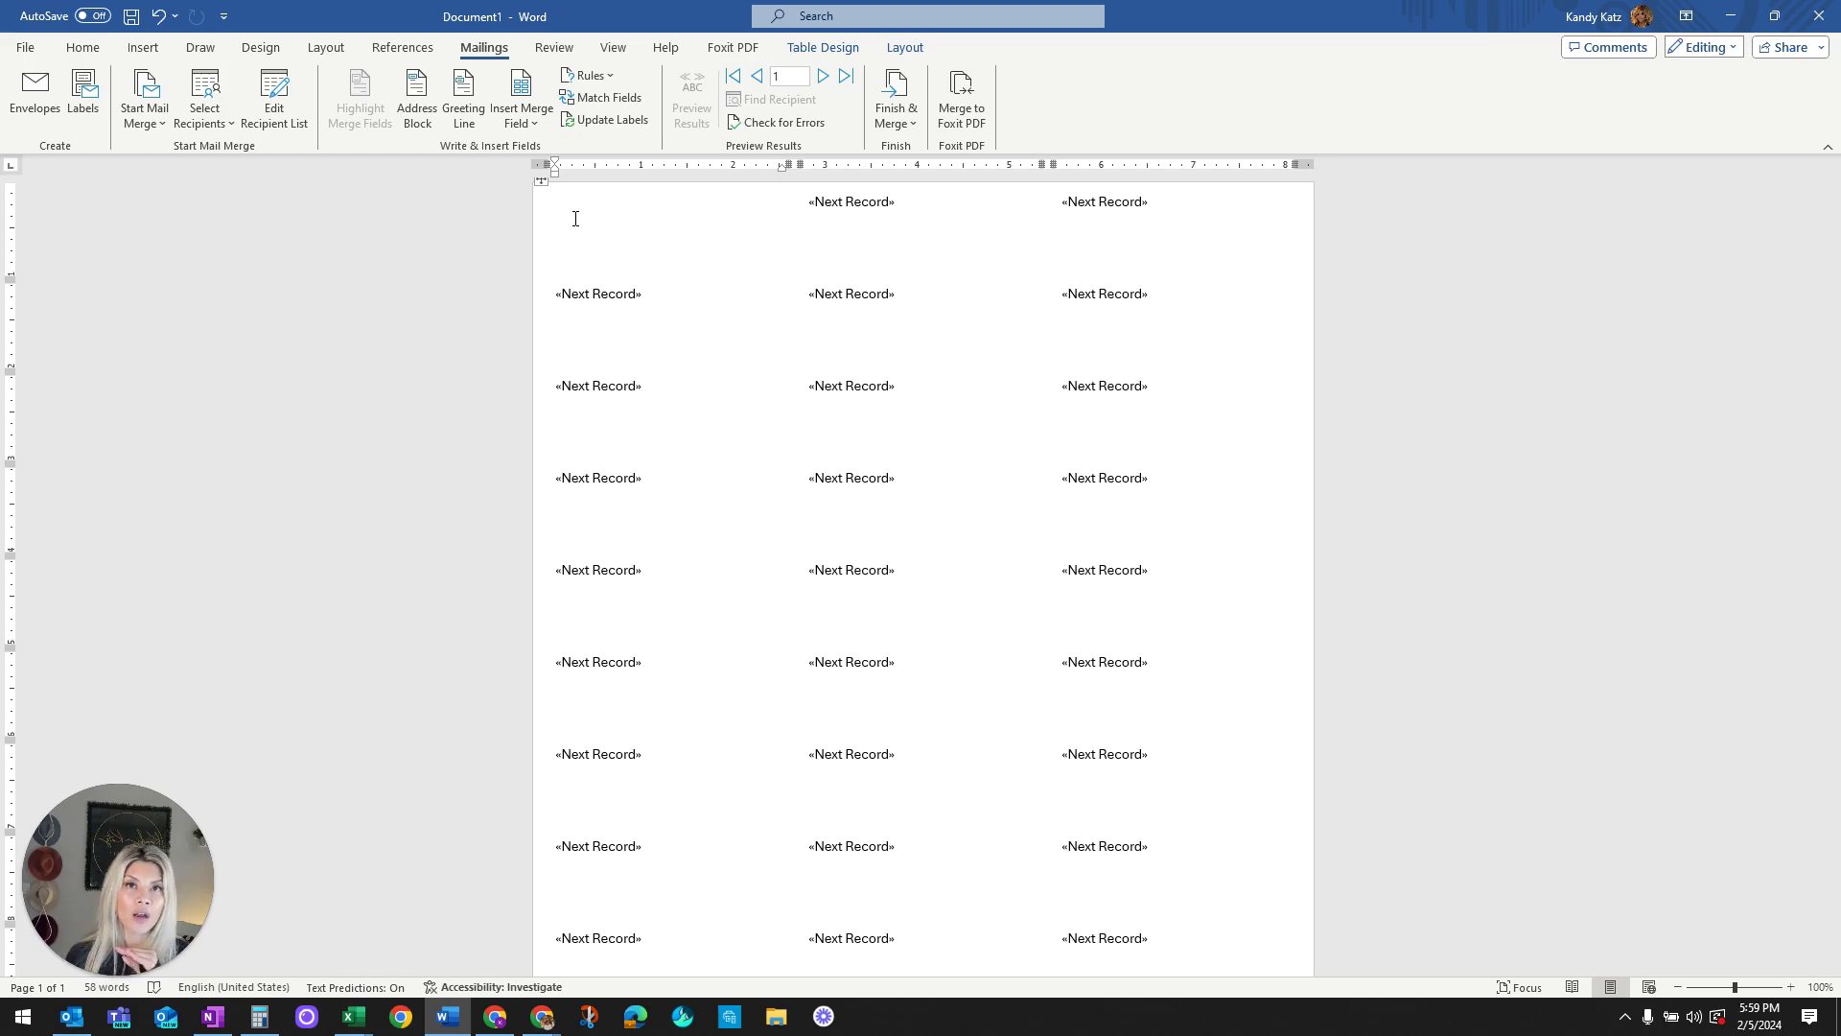
Step: Insert the name-and-title merge field into the first label and start a new line below it
{"action": "left_click", "coordinate": [544, 89]}
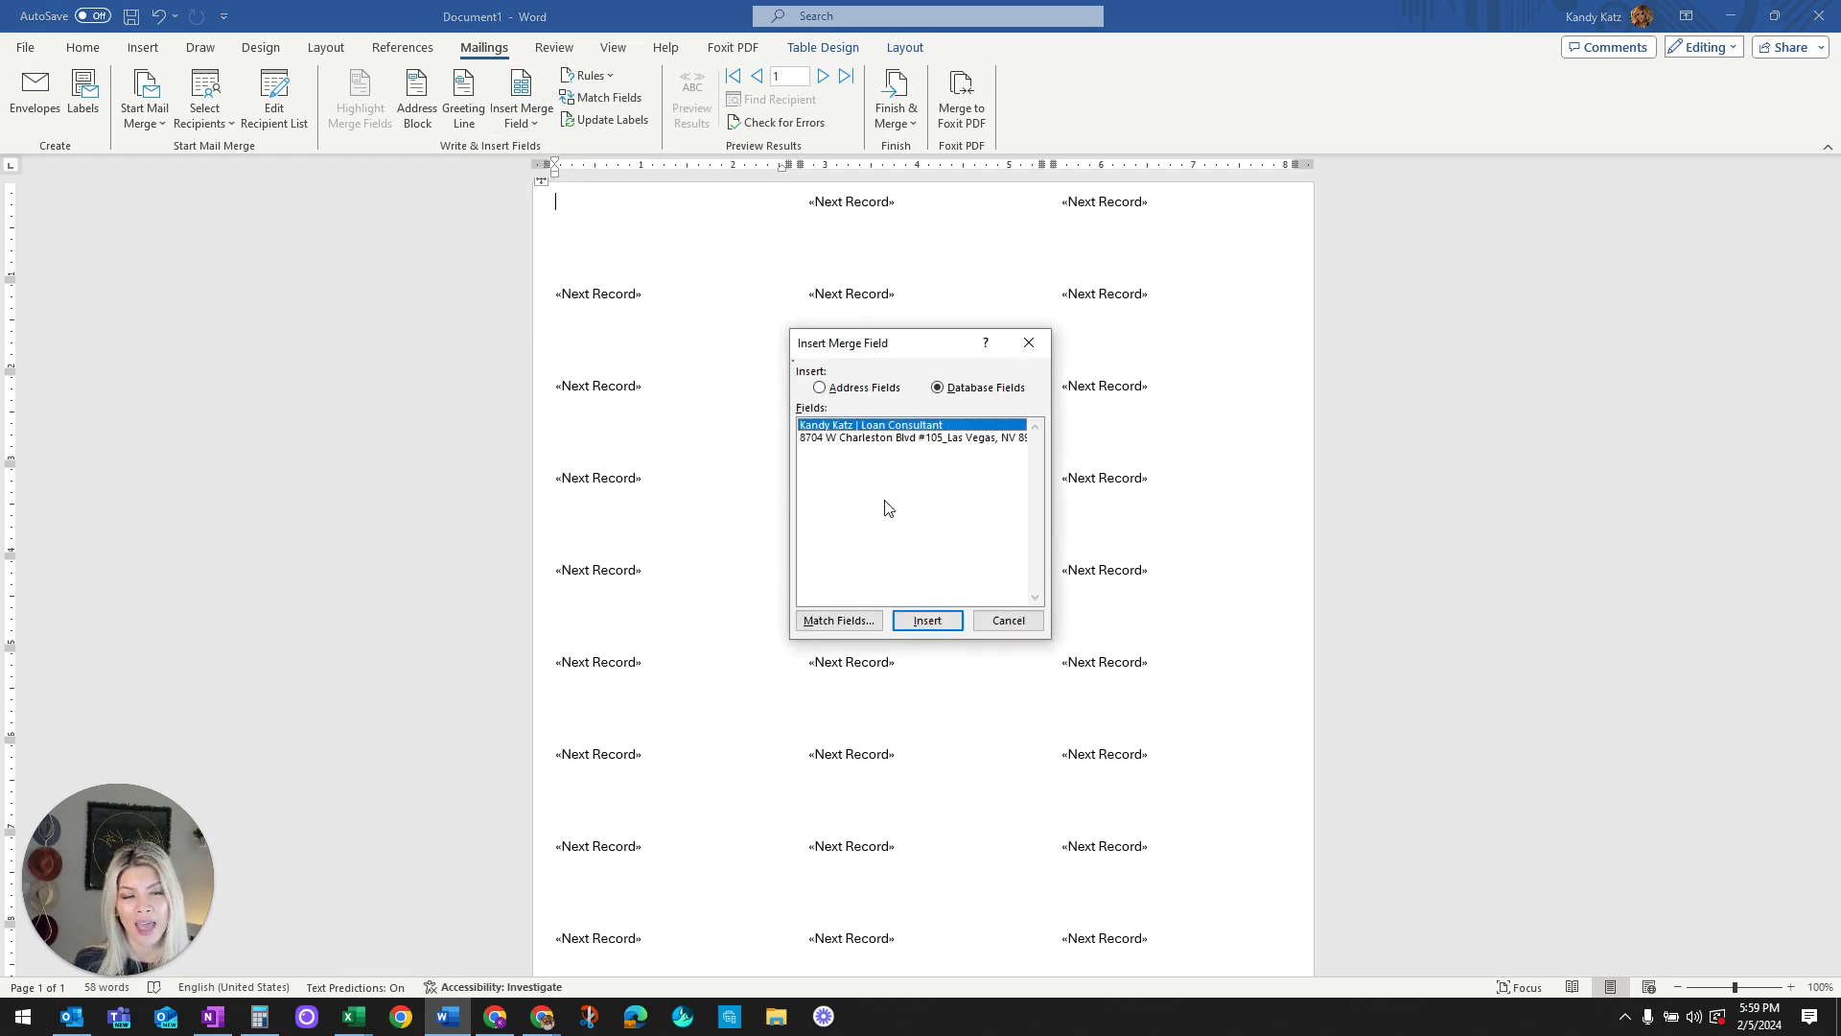
{"action": "left_click", "coordinate": [927, 620]}
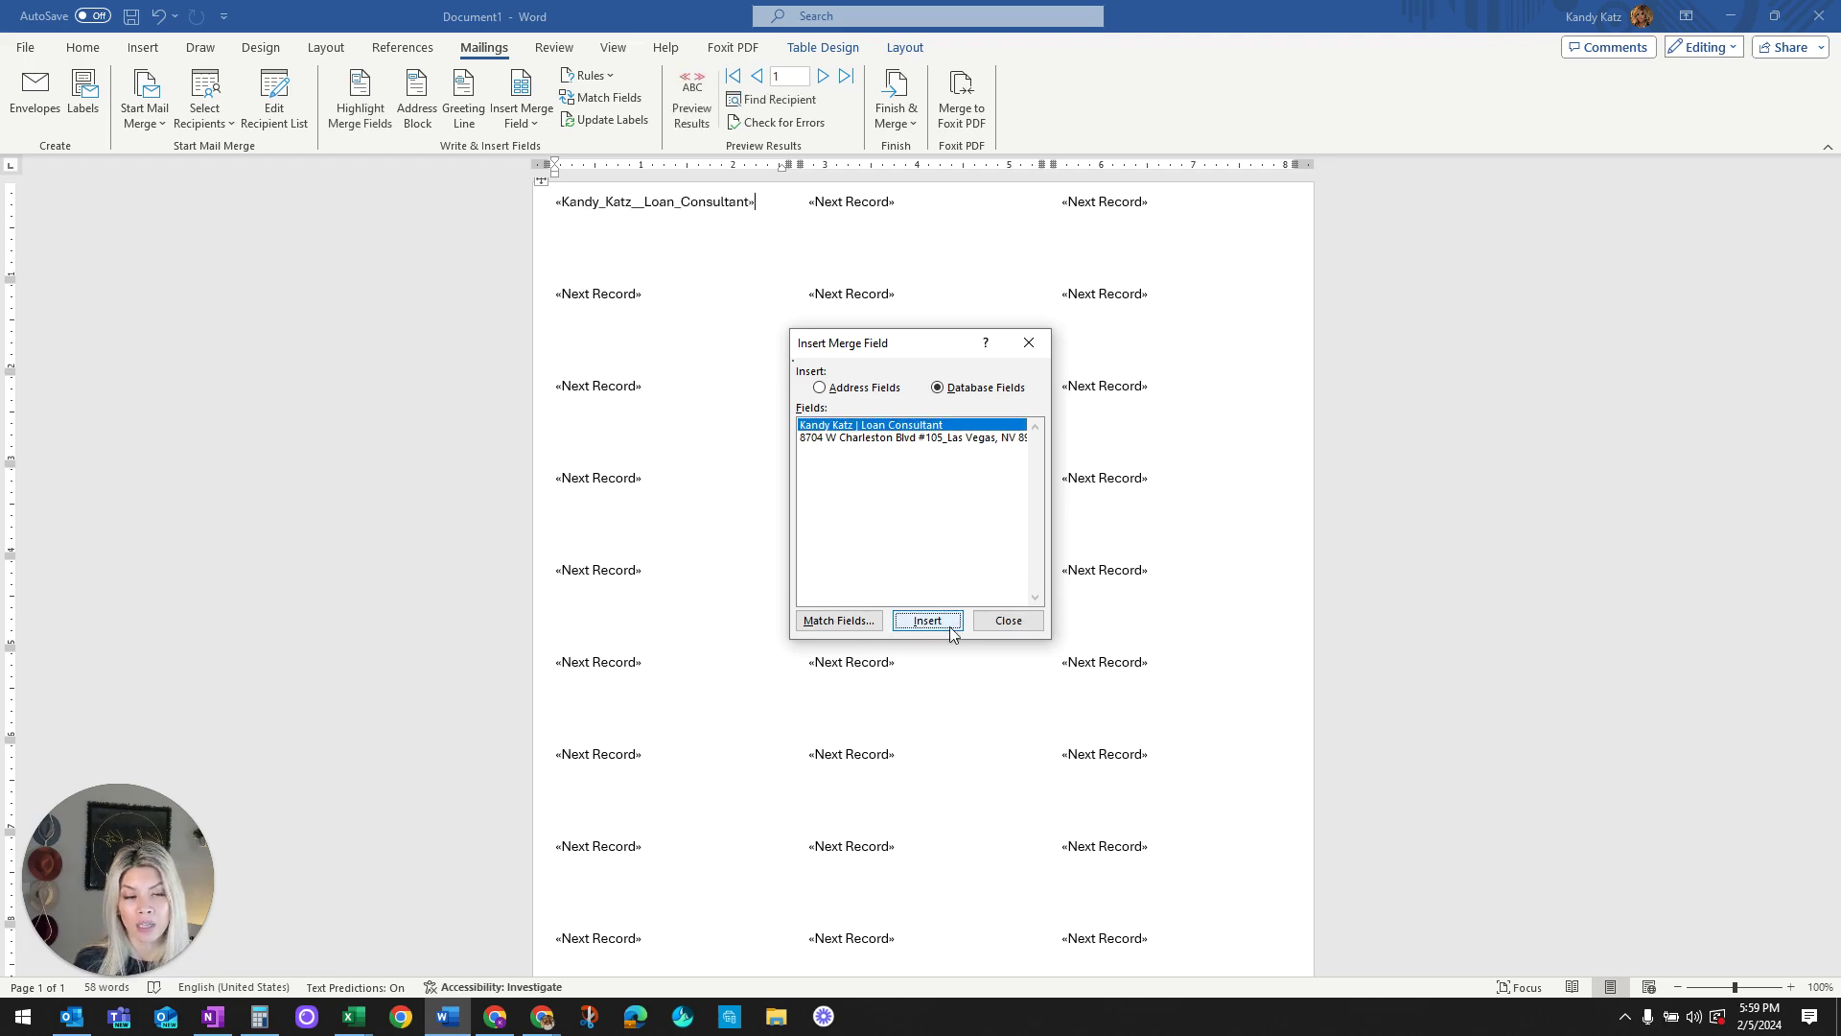
{"action": "left_click", "coordinate": [1008, 621]}
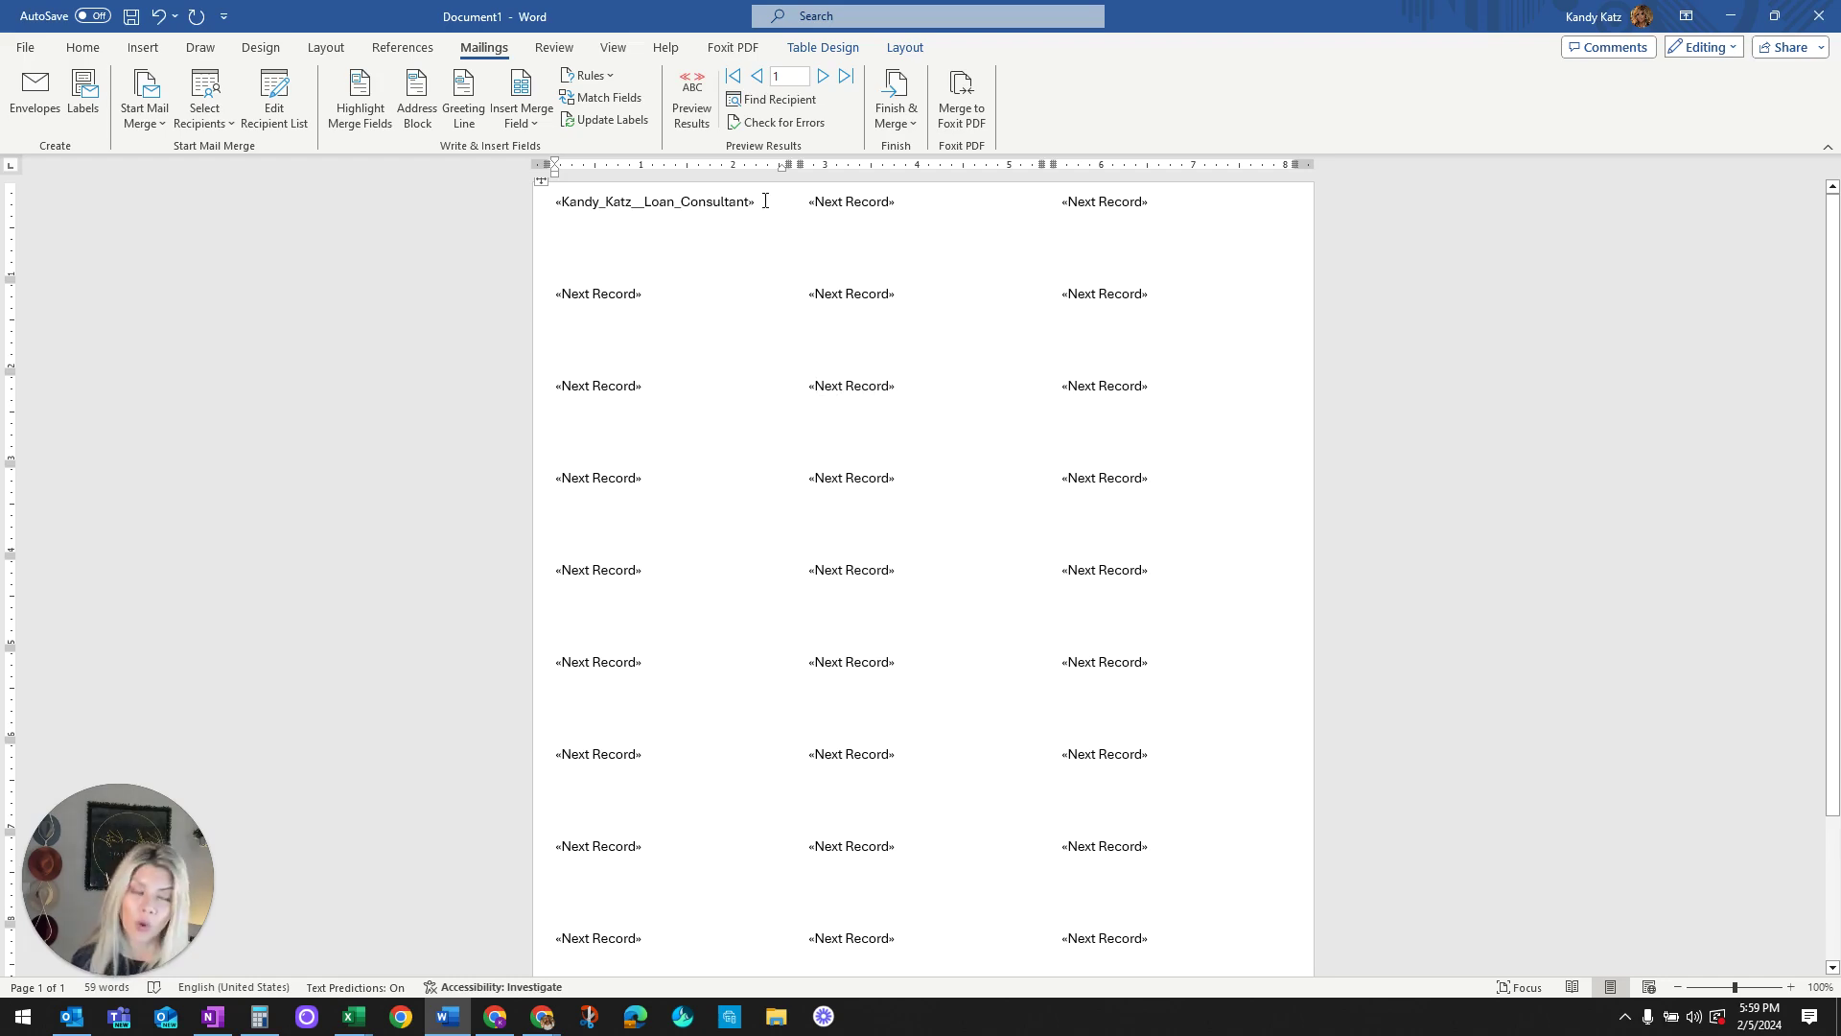
{"action": "key", "text": "Return"}
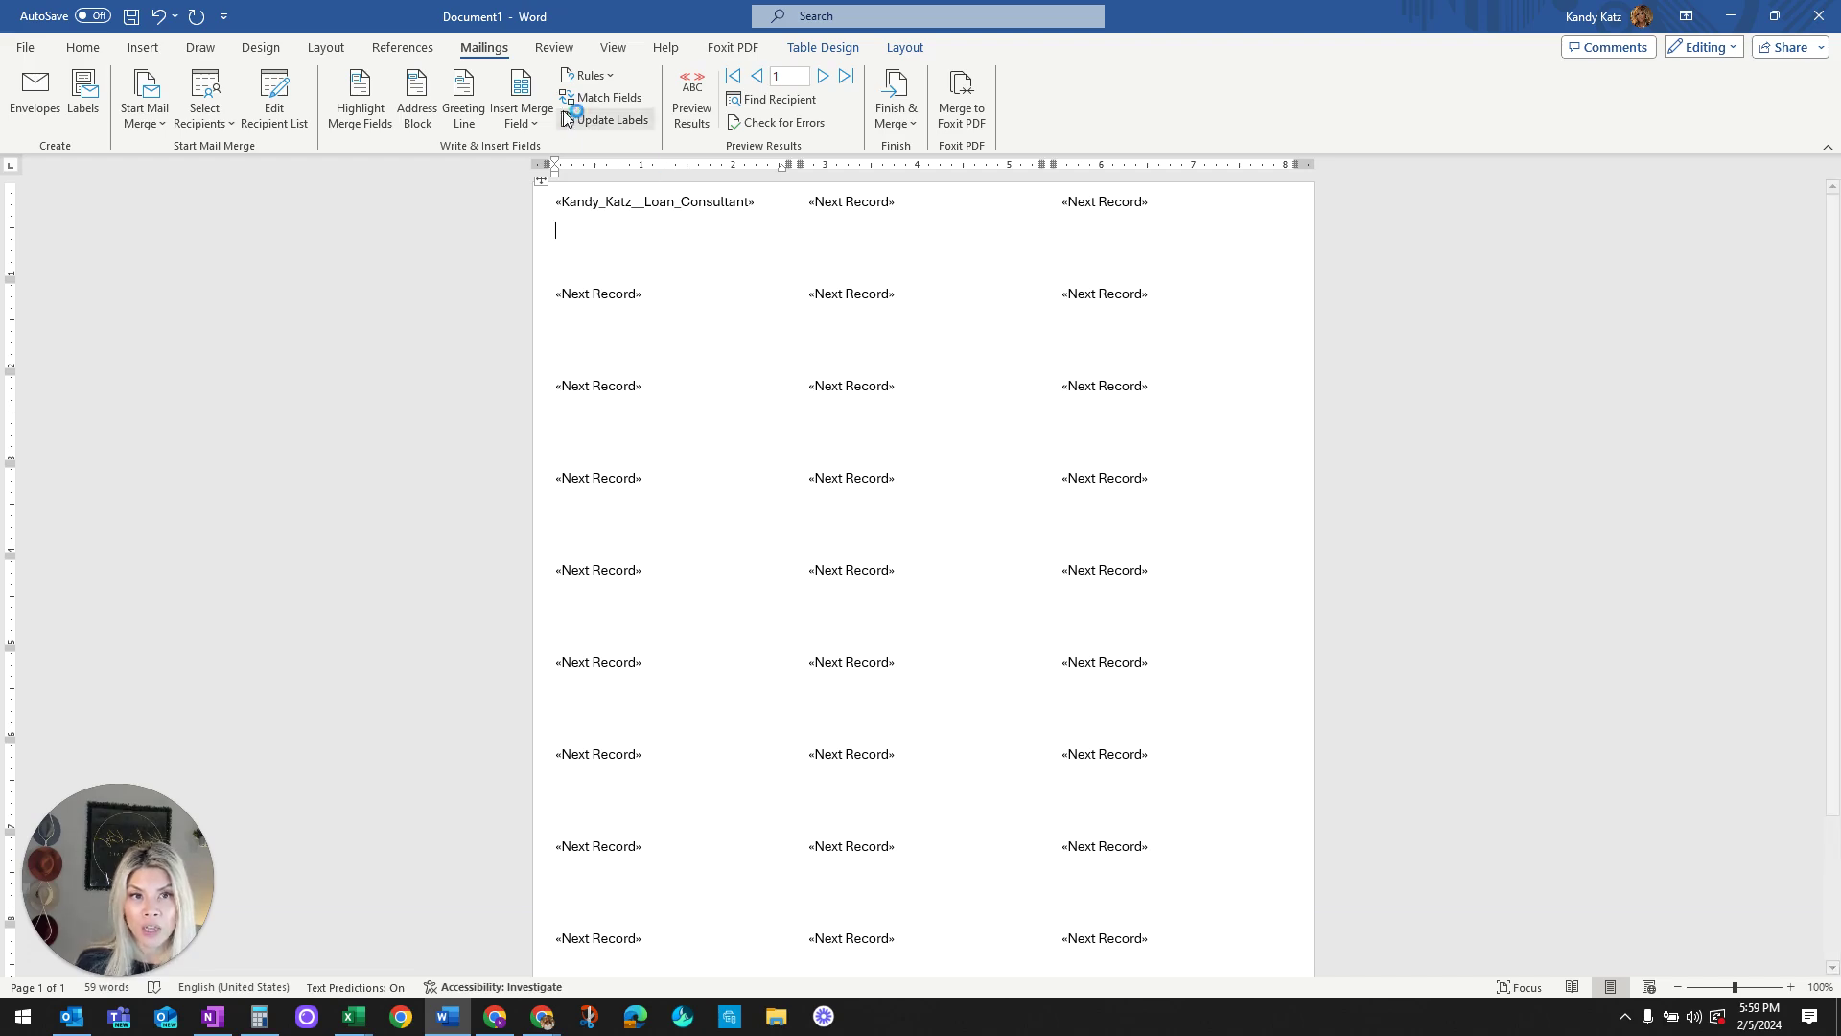
Step: Insert the street-and-city address merge field on the new line
{"action": "left_click", "coordinate": [520, 87]}
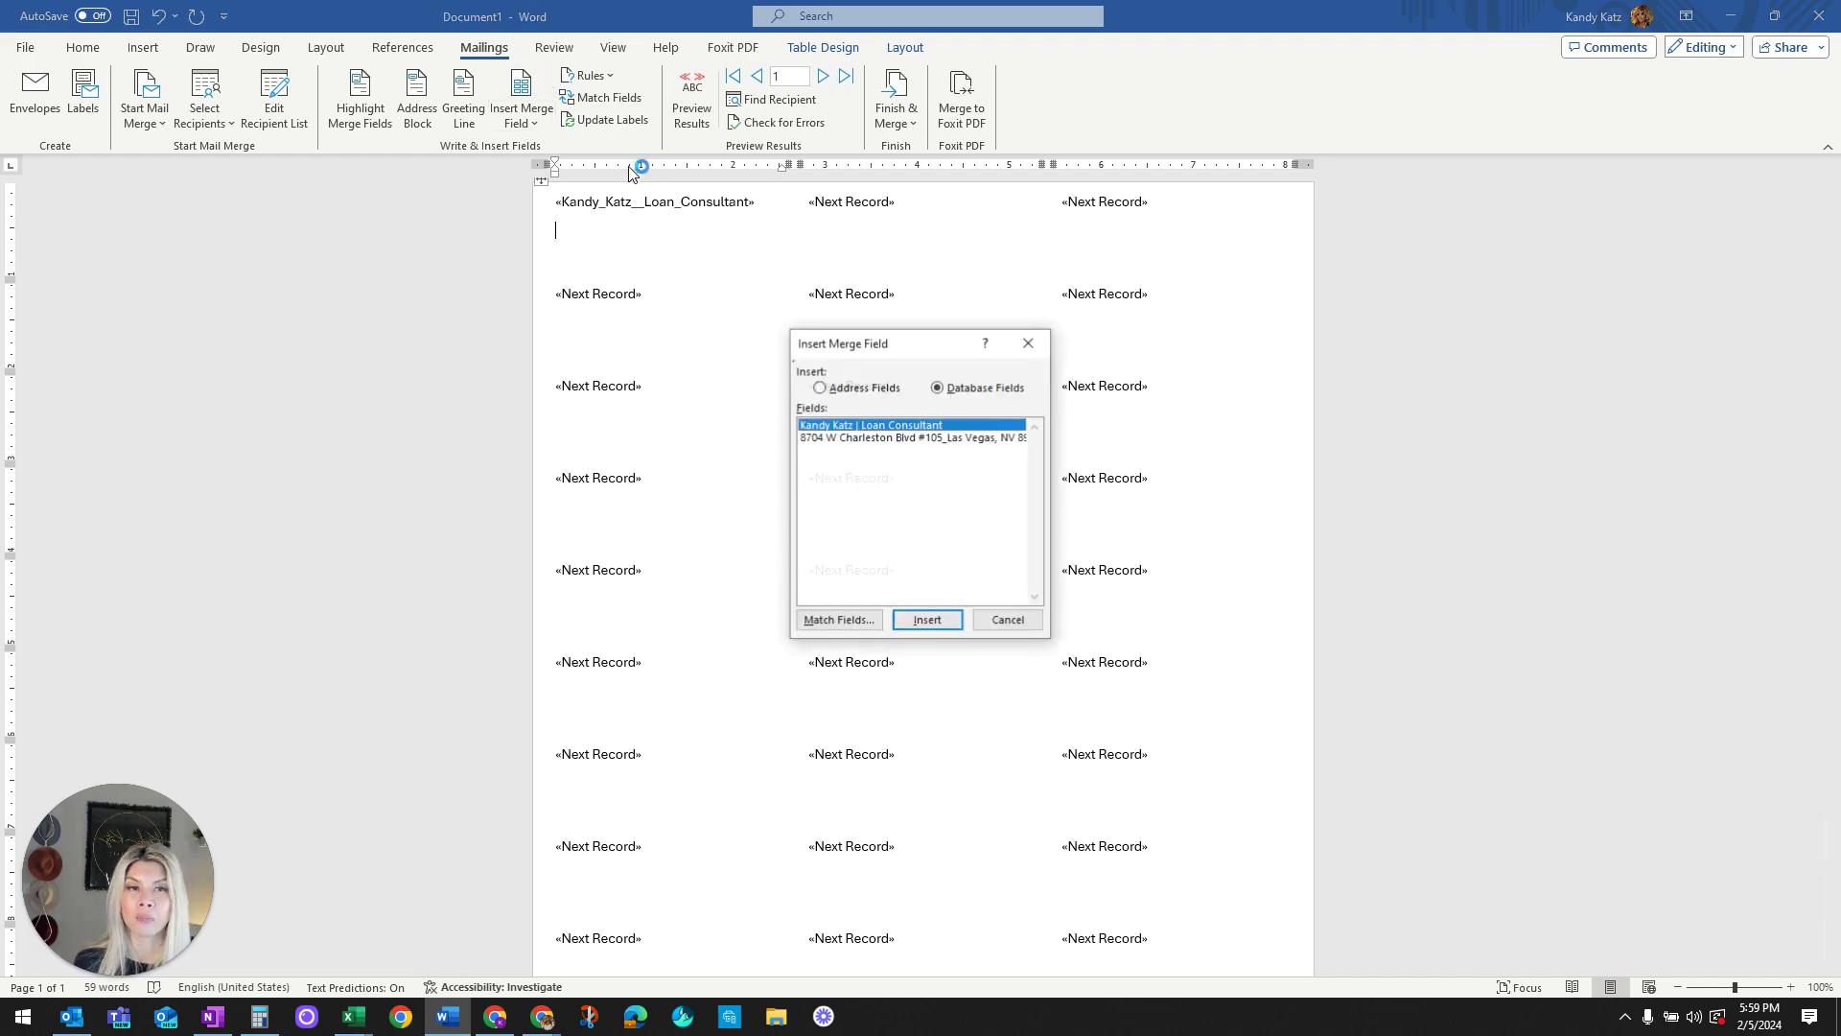
{"action": "left_click", "coordinate": [945, 439]}
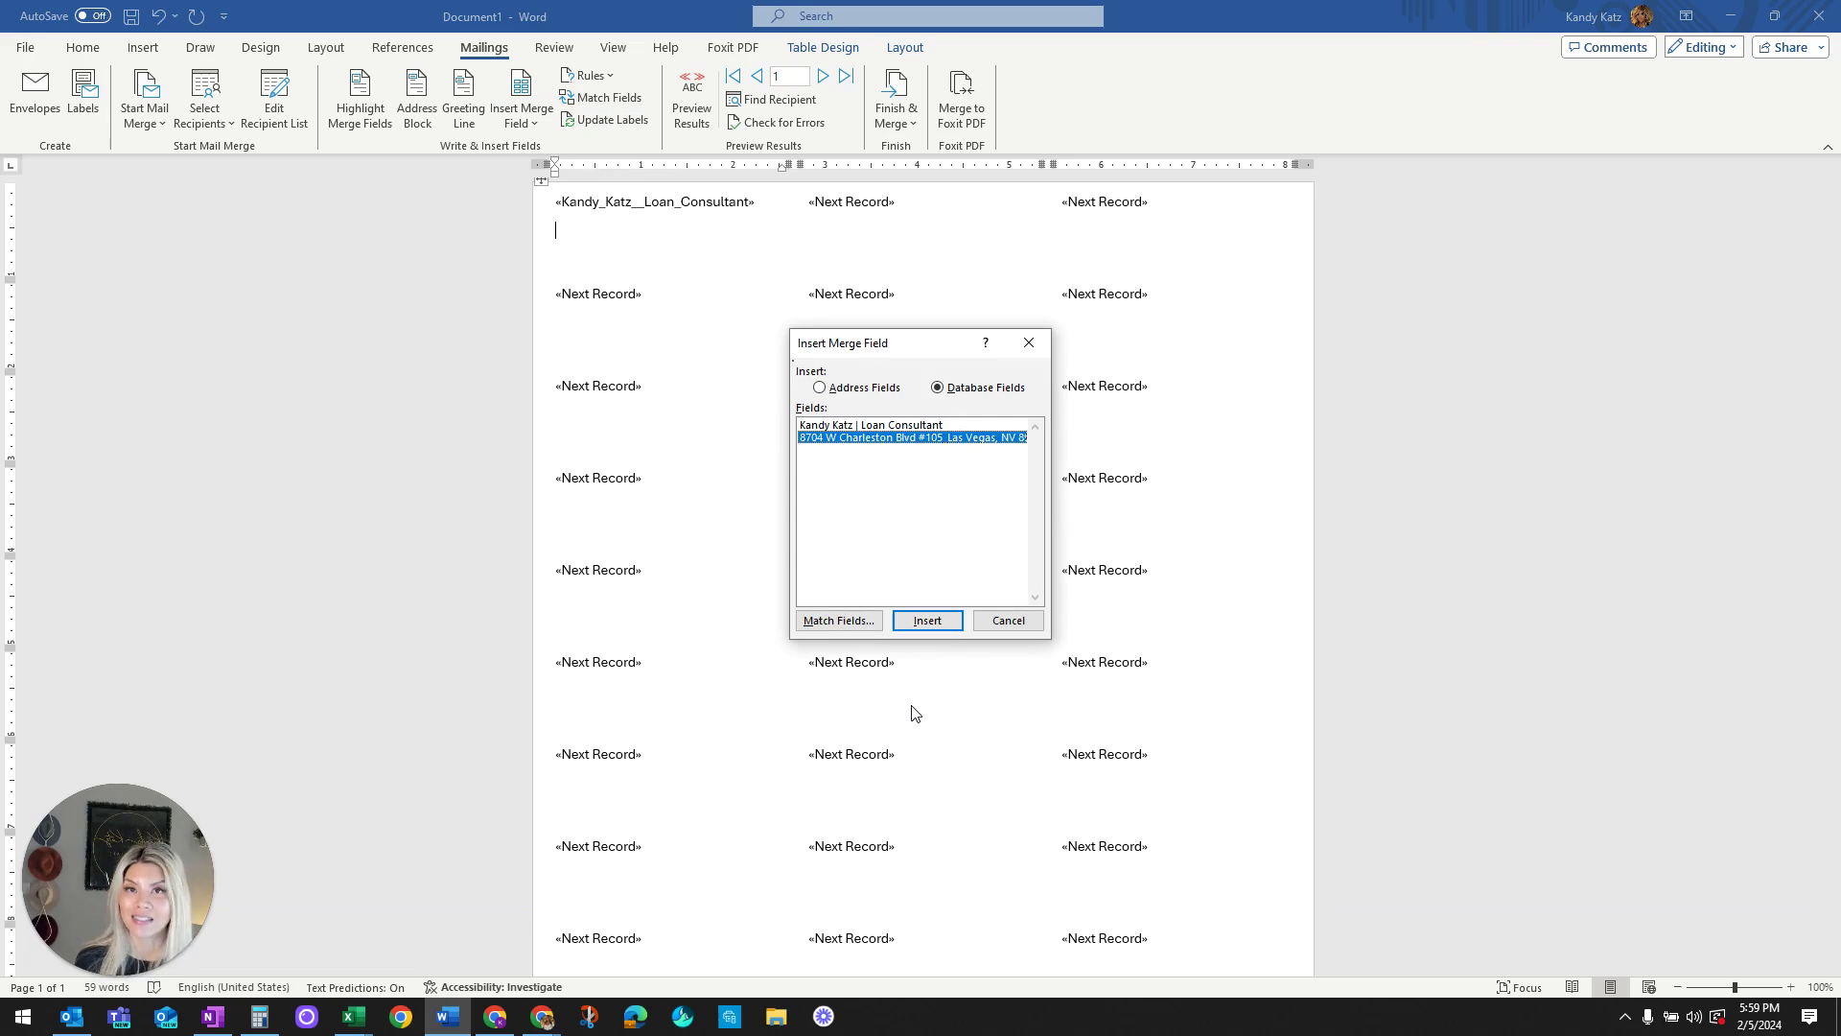
{"action": "left_click", "coordinate": [928, 620]}
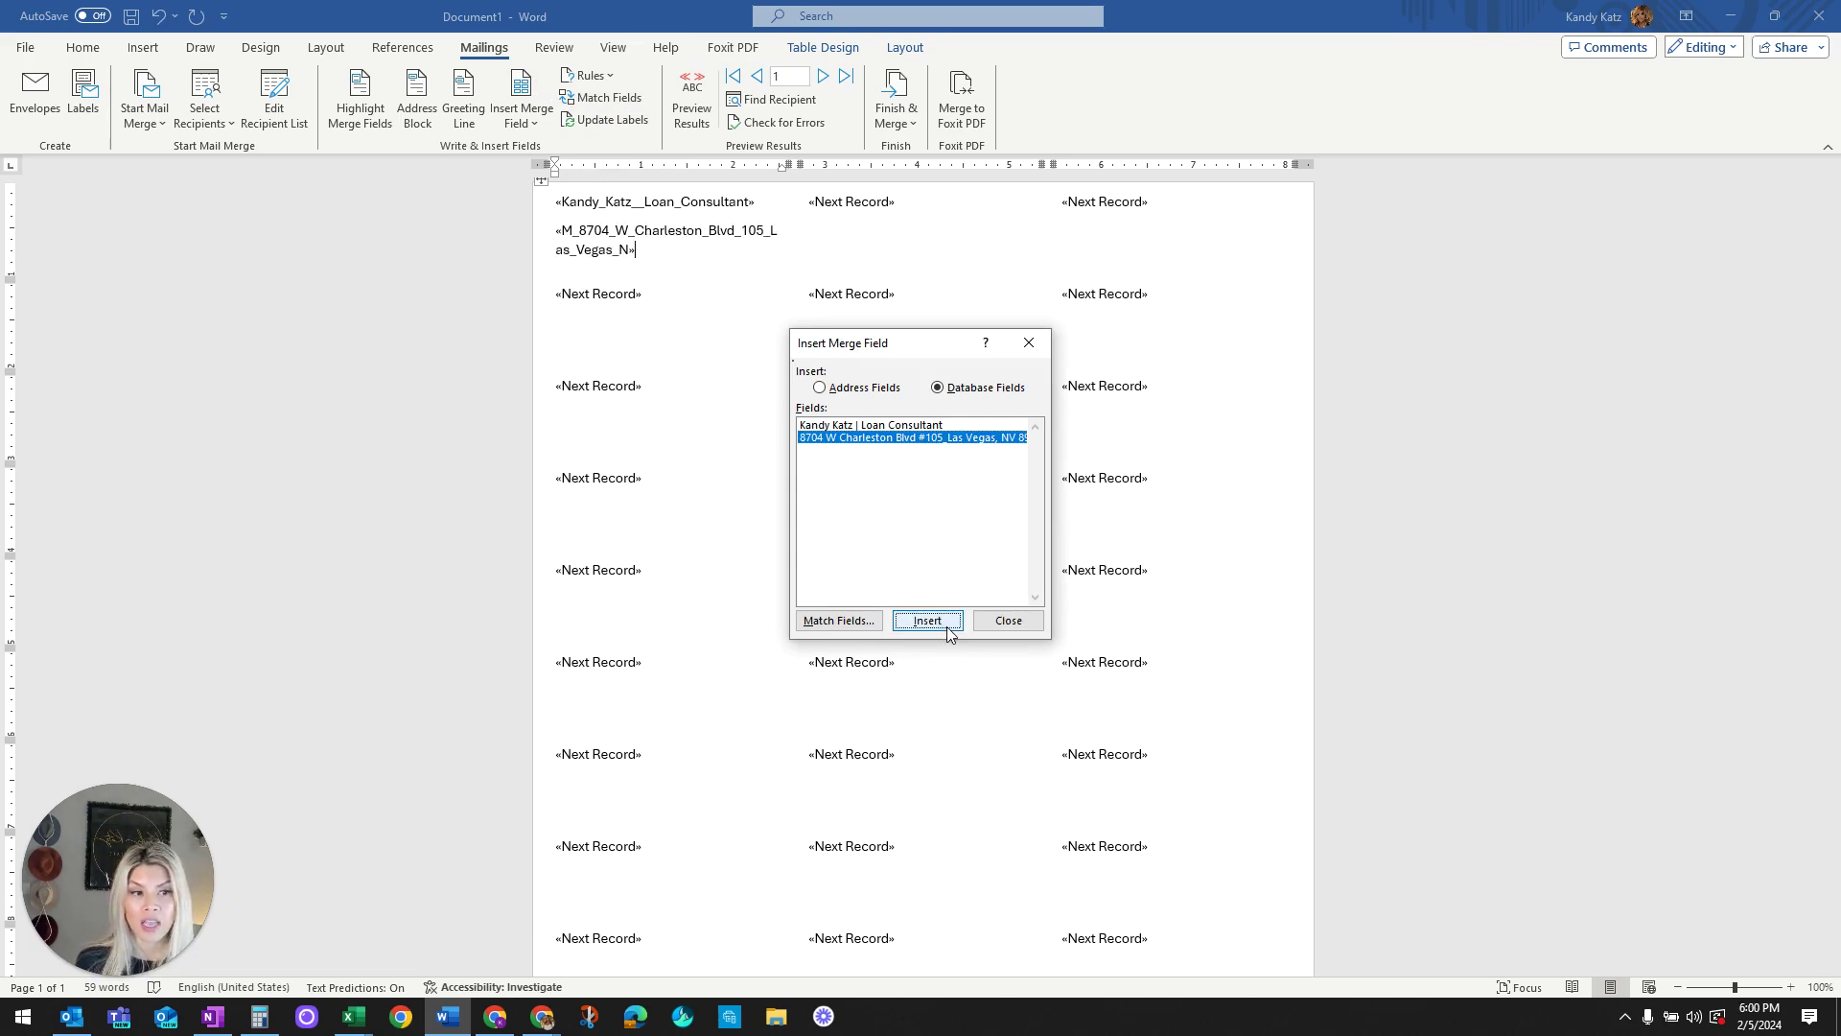
{"action": "left_click", "coordinate": [1026, 625]}
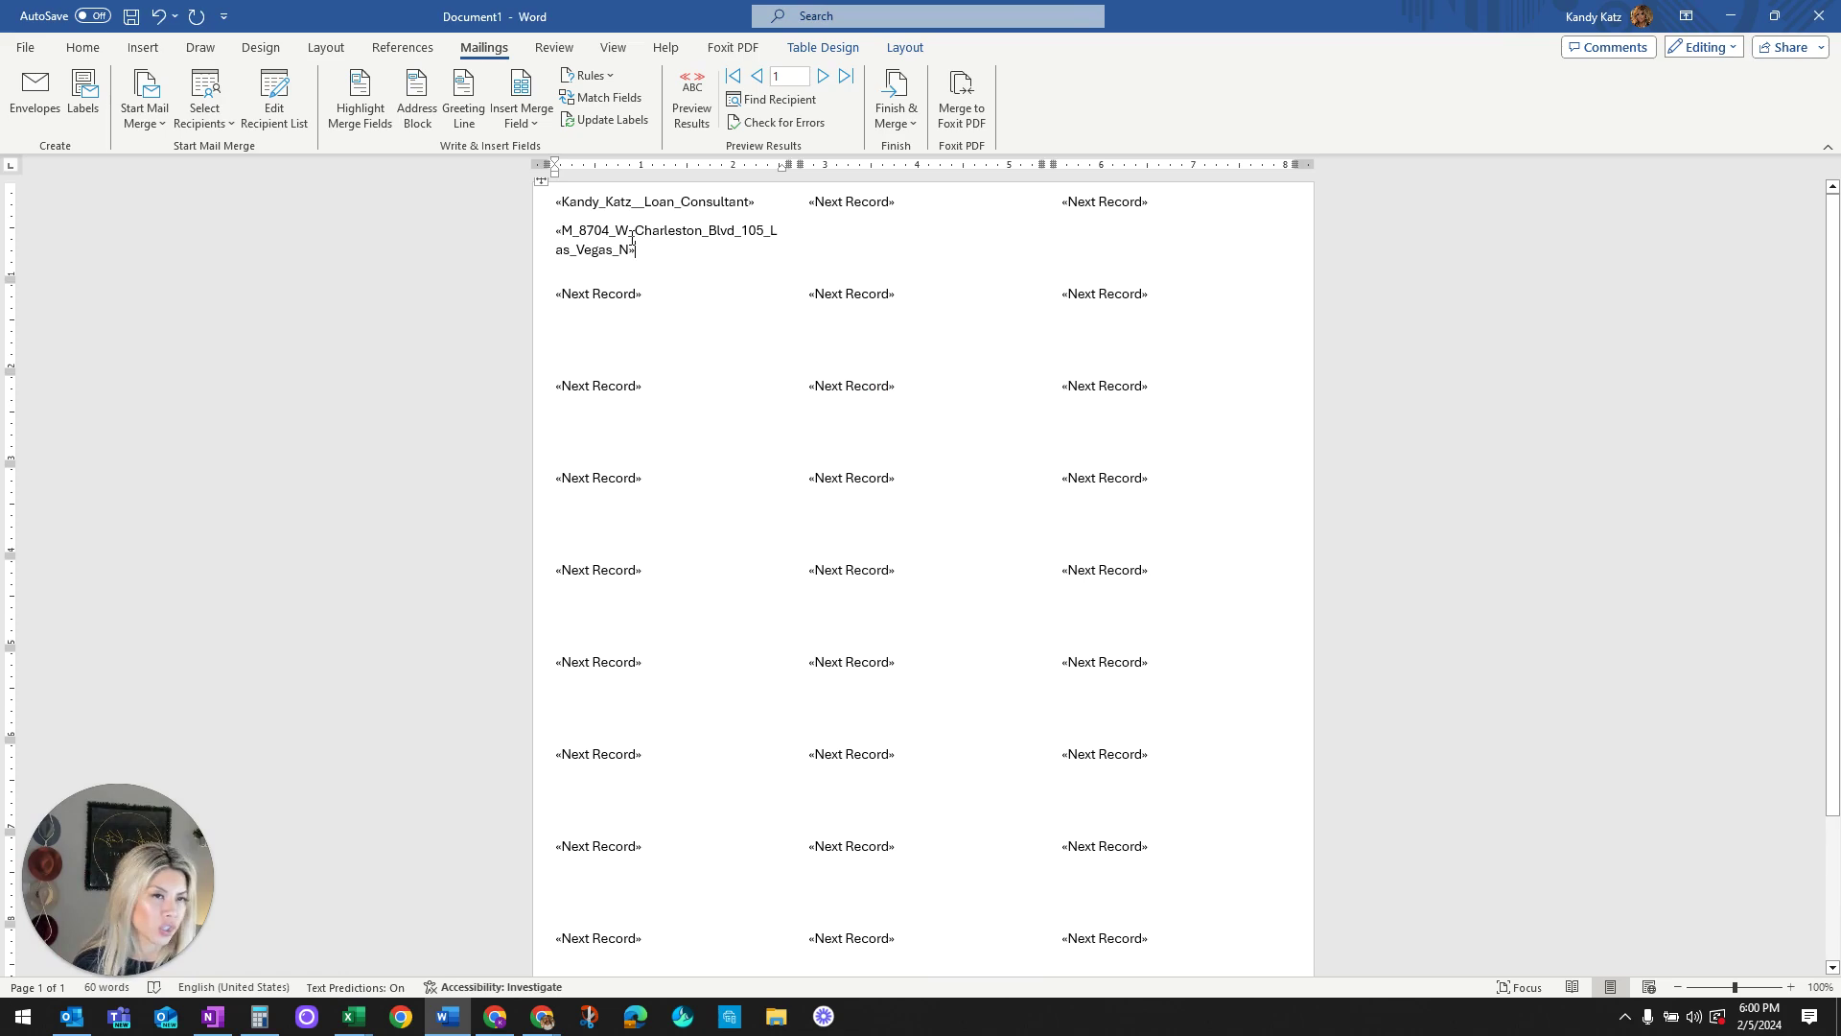
Step: Preview the labels with real Excel data and select the first label's three lines
{"action": "left_click", "coordinate": [703, 128]}
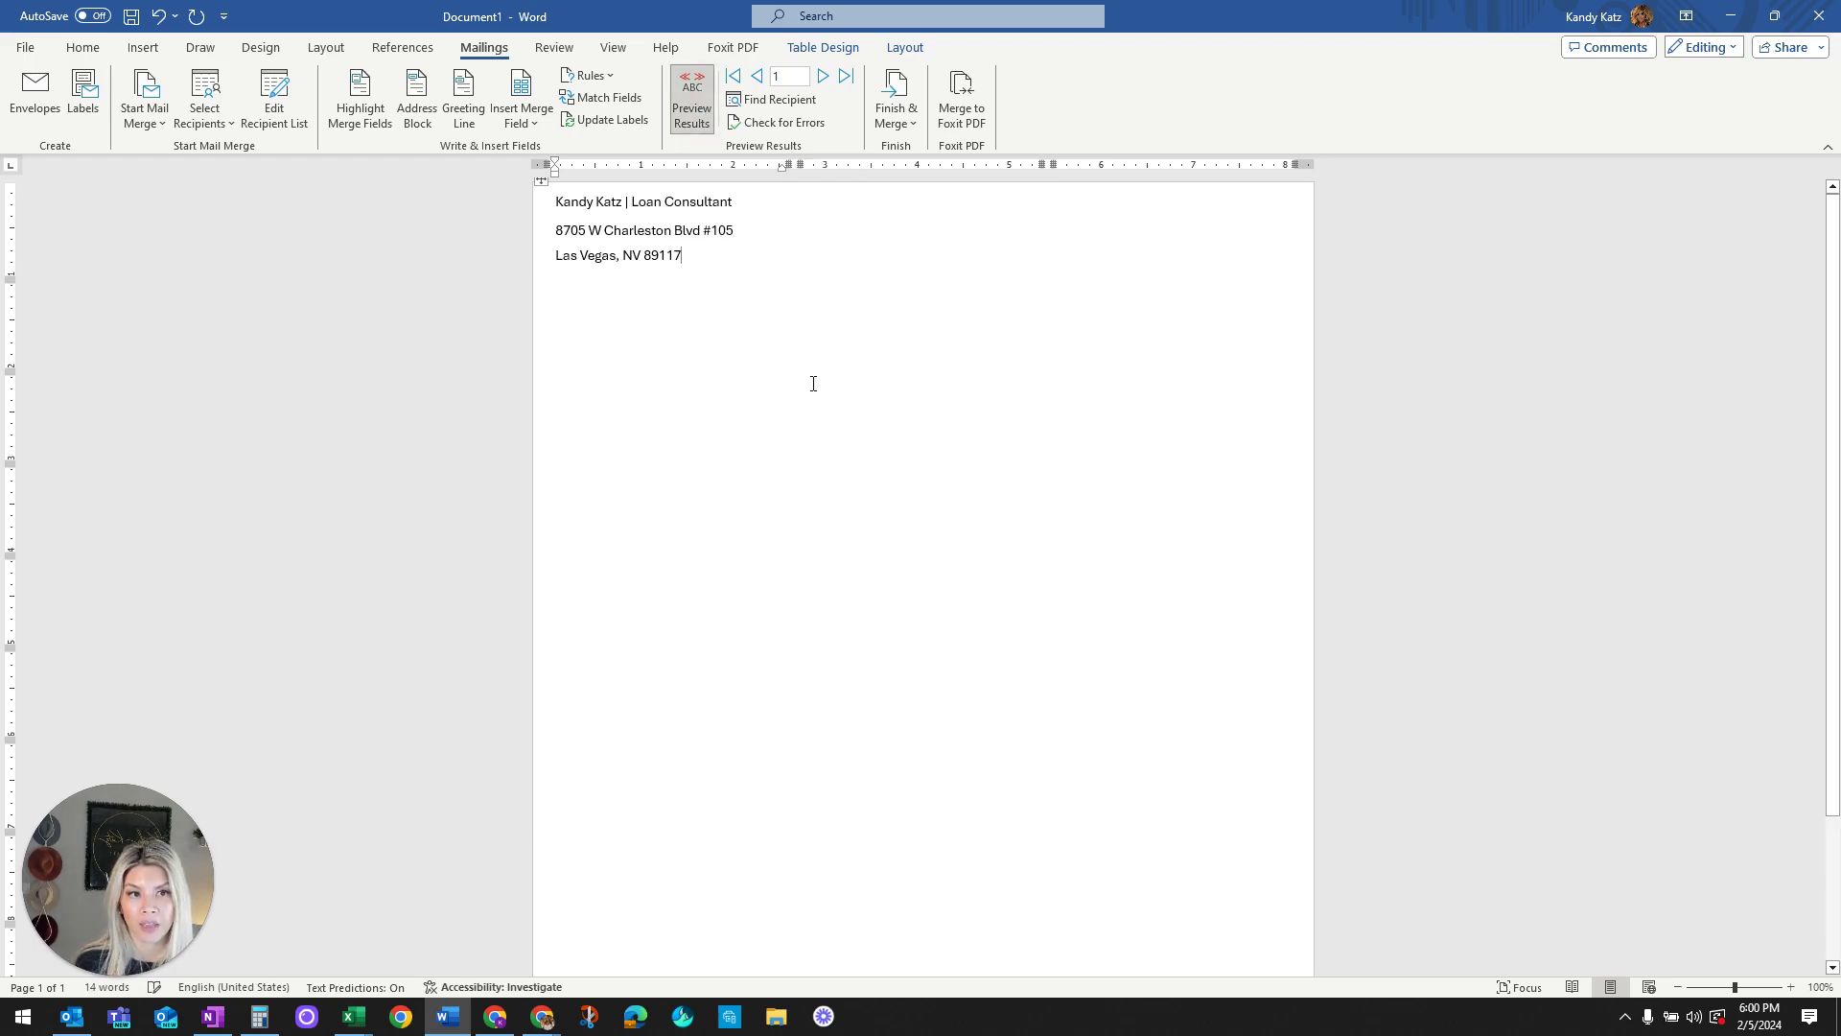
{"action": "left_click_drag", "start_coordinate": [739, 259], "coordinate": [549, 199]}
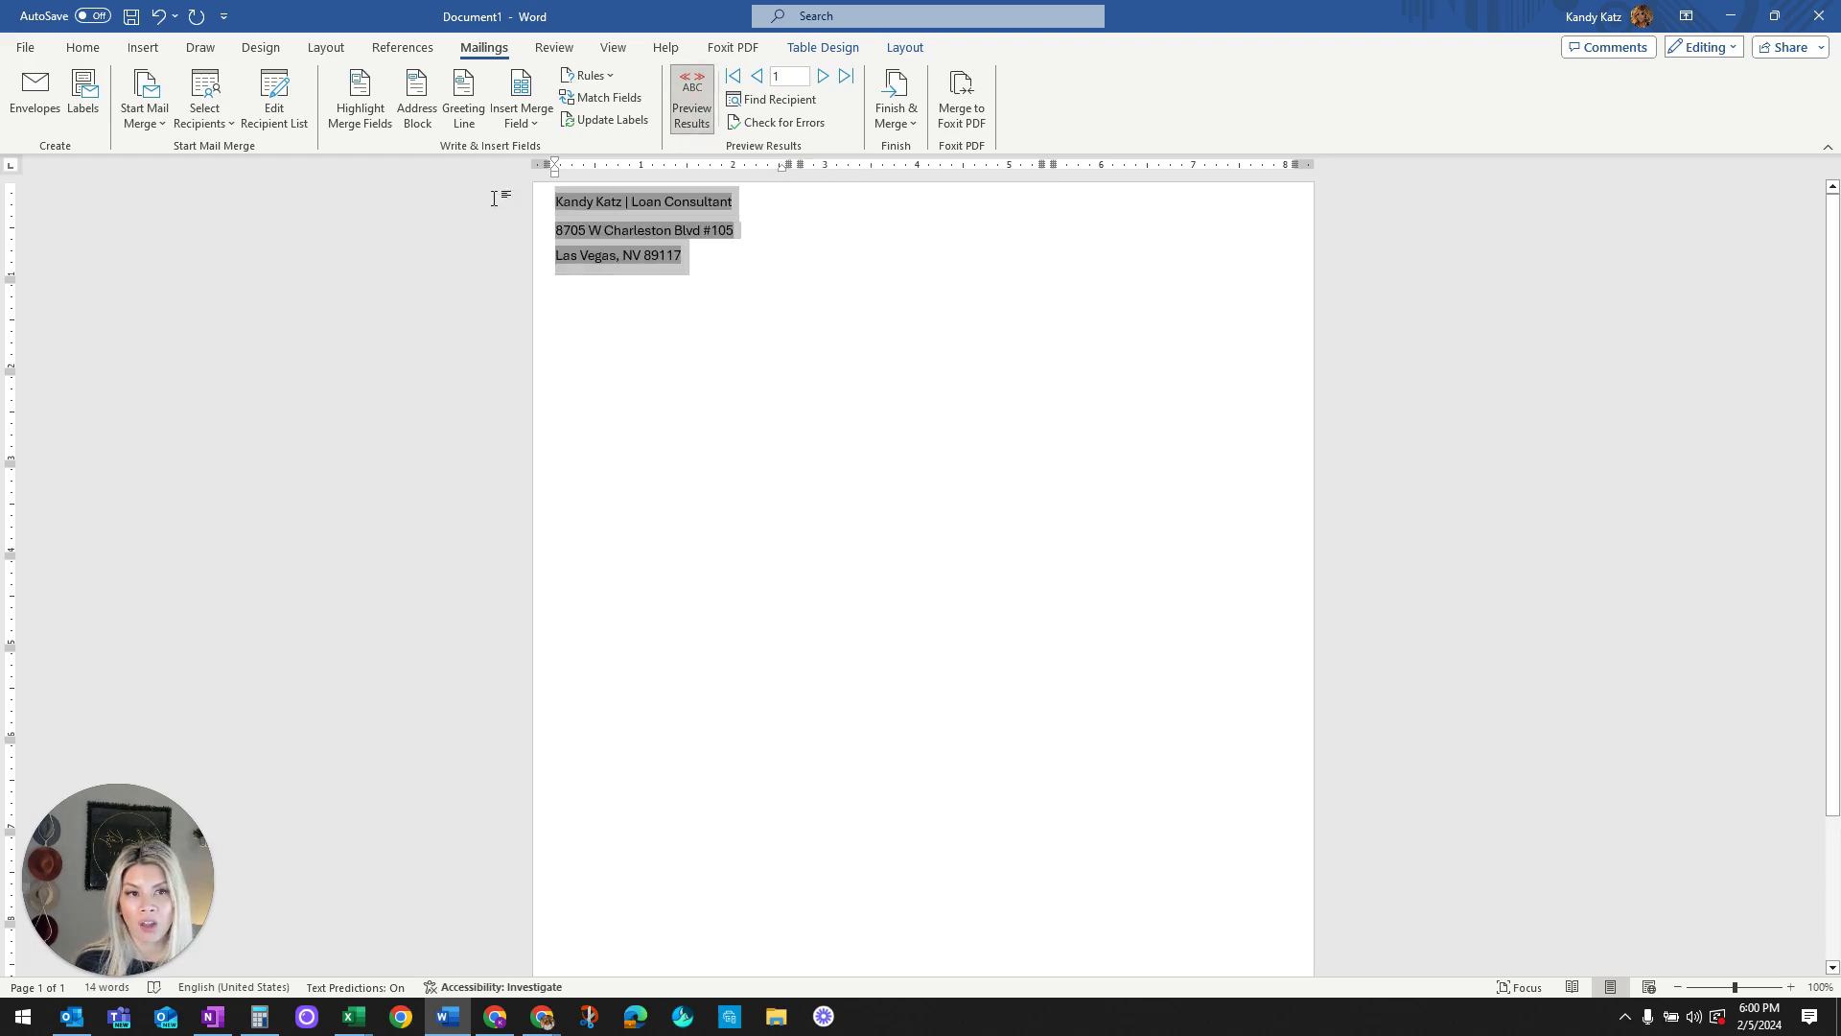
{"action": "left_click", "coordinate": [769, 293]}
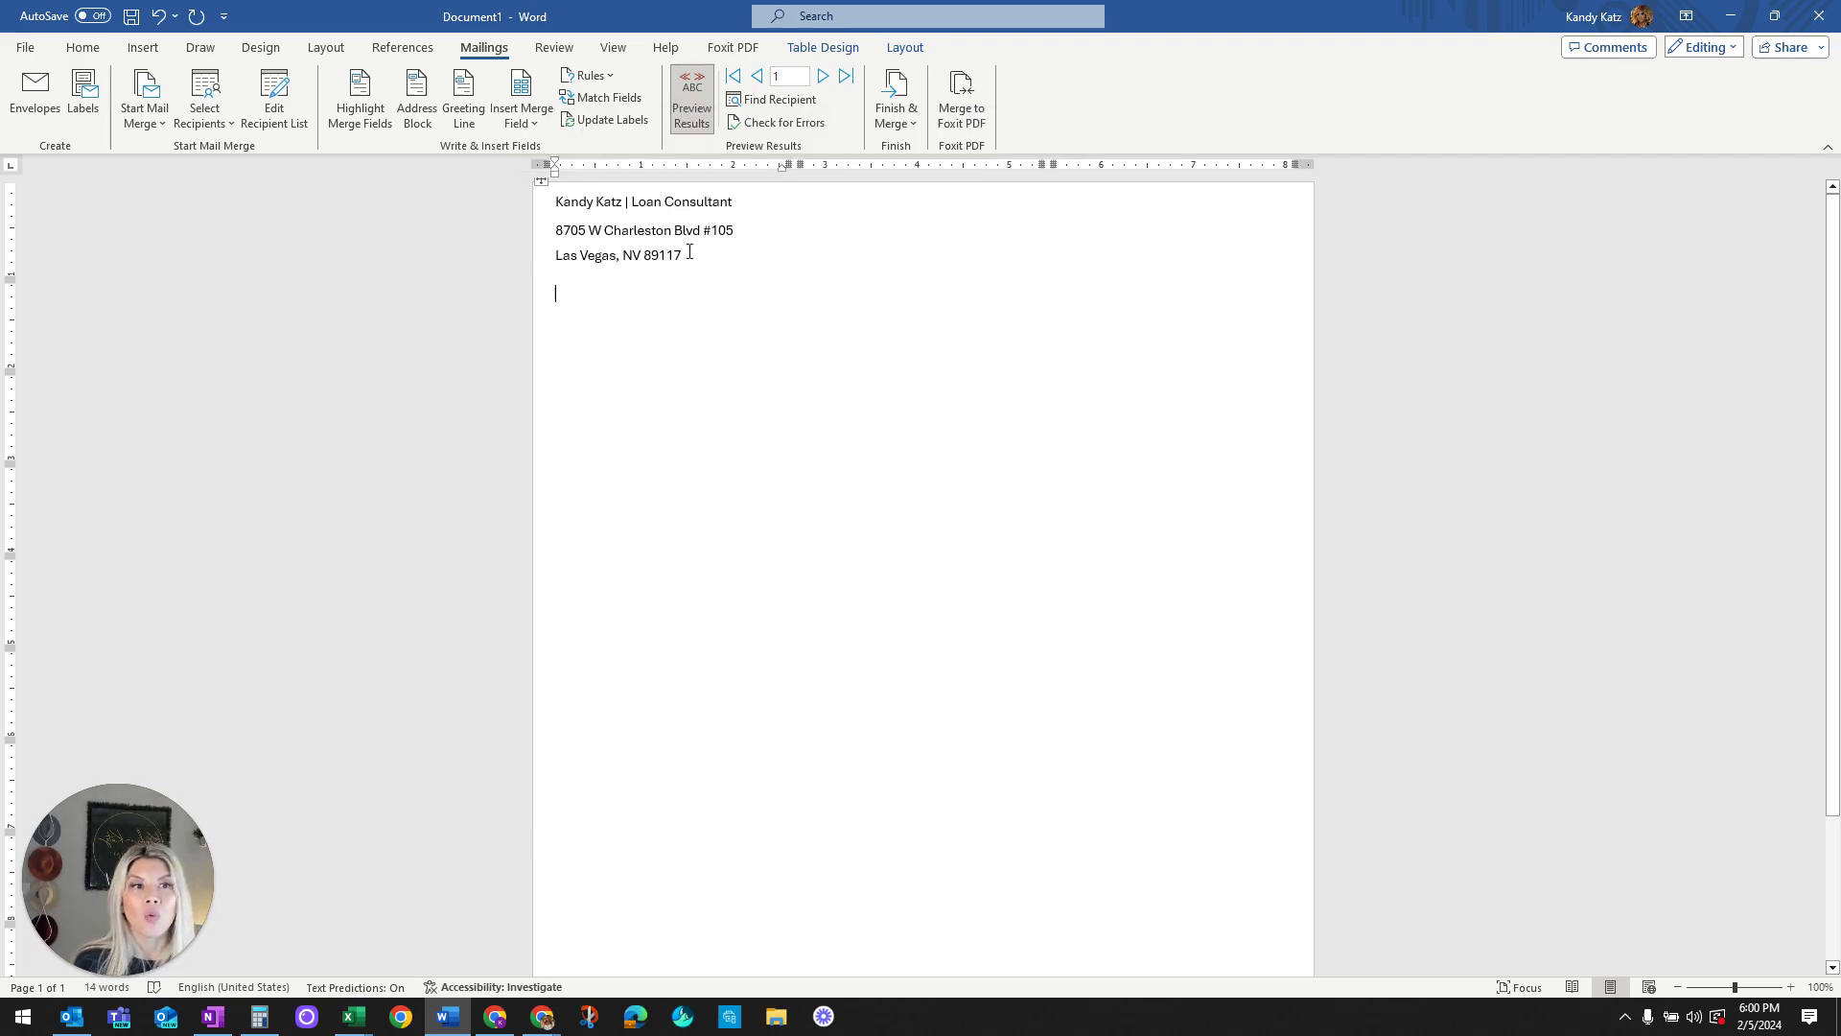
{"action": "left_click", "coordinate": [542, 181]}
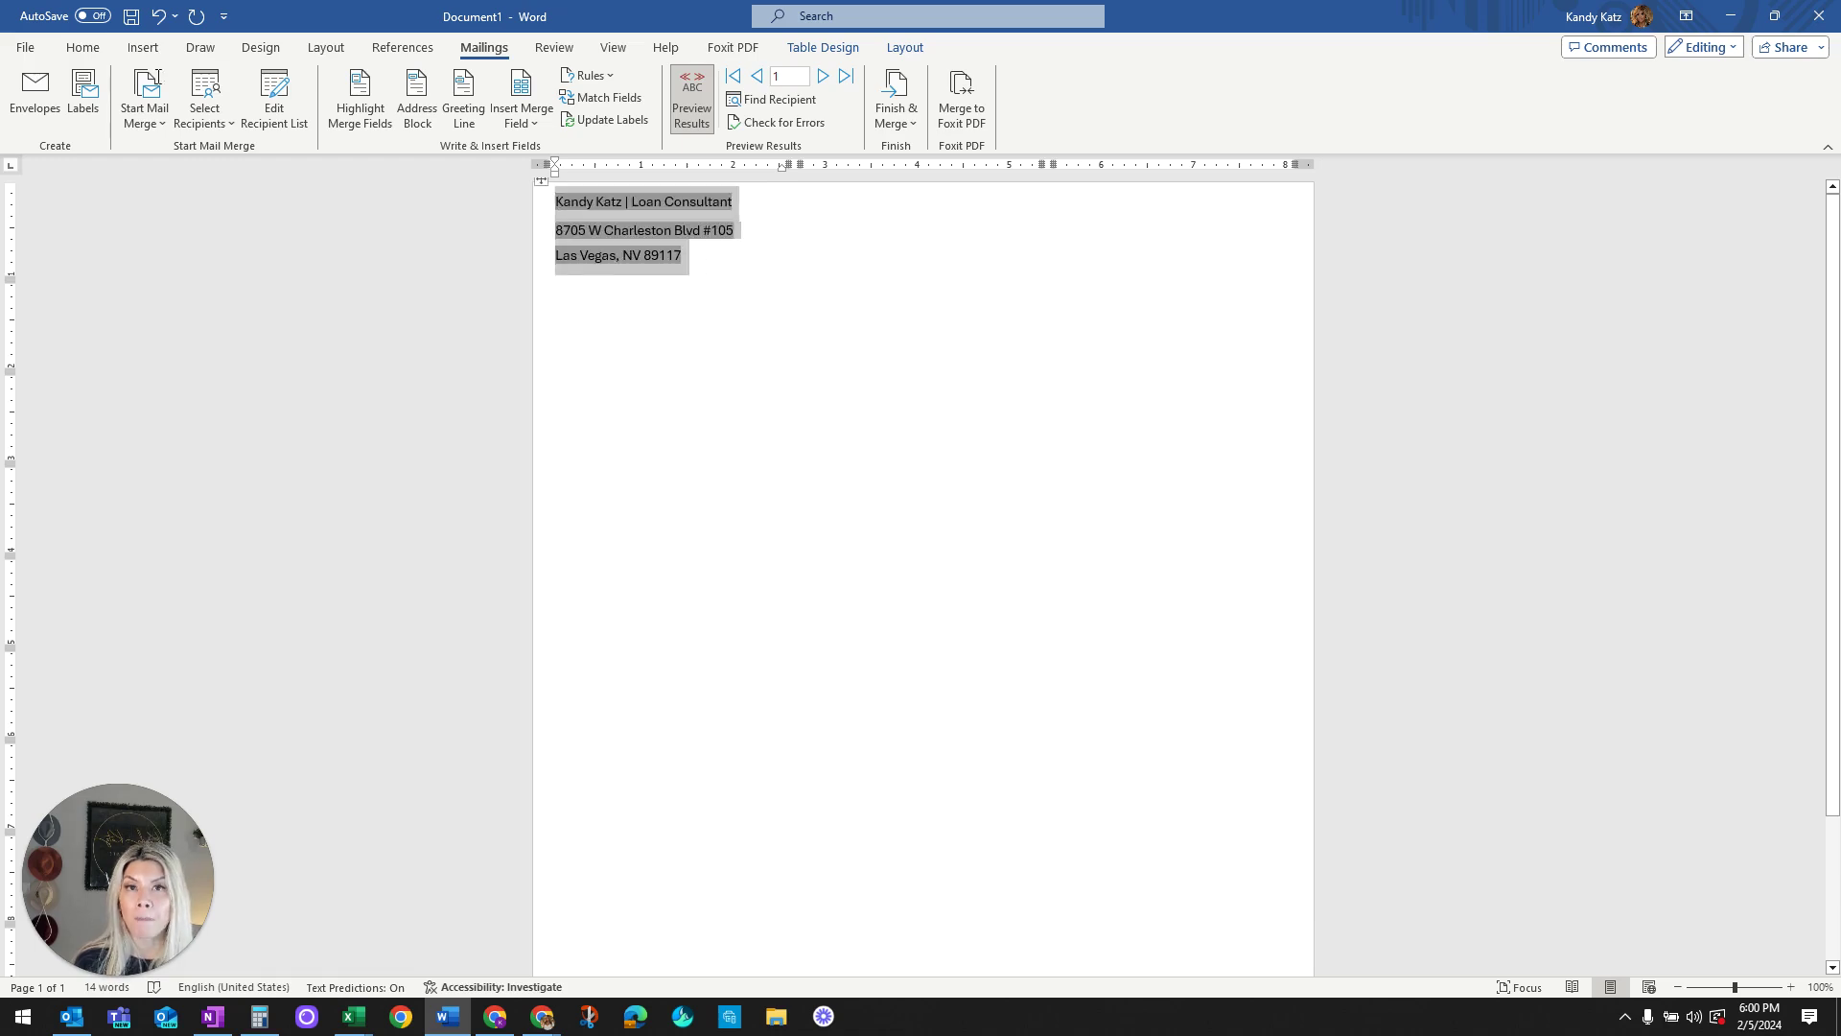
Step: Set the selected label text to Garamond, centred
{"action": "left_click", "coordinate": [86, 50]}
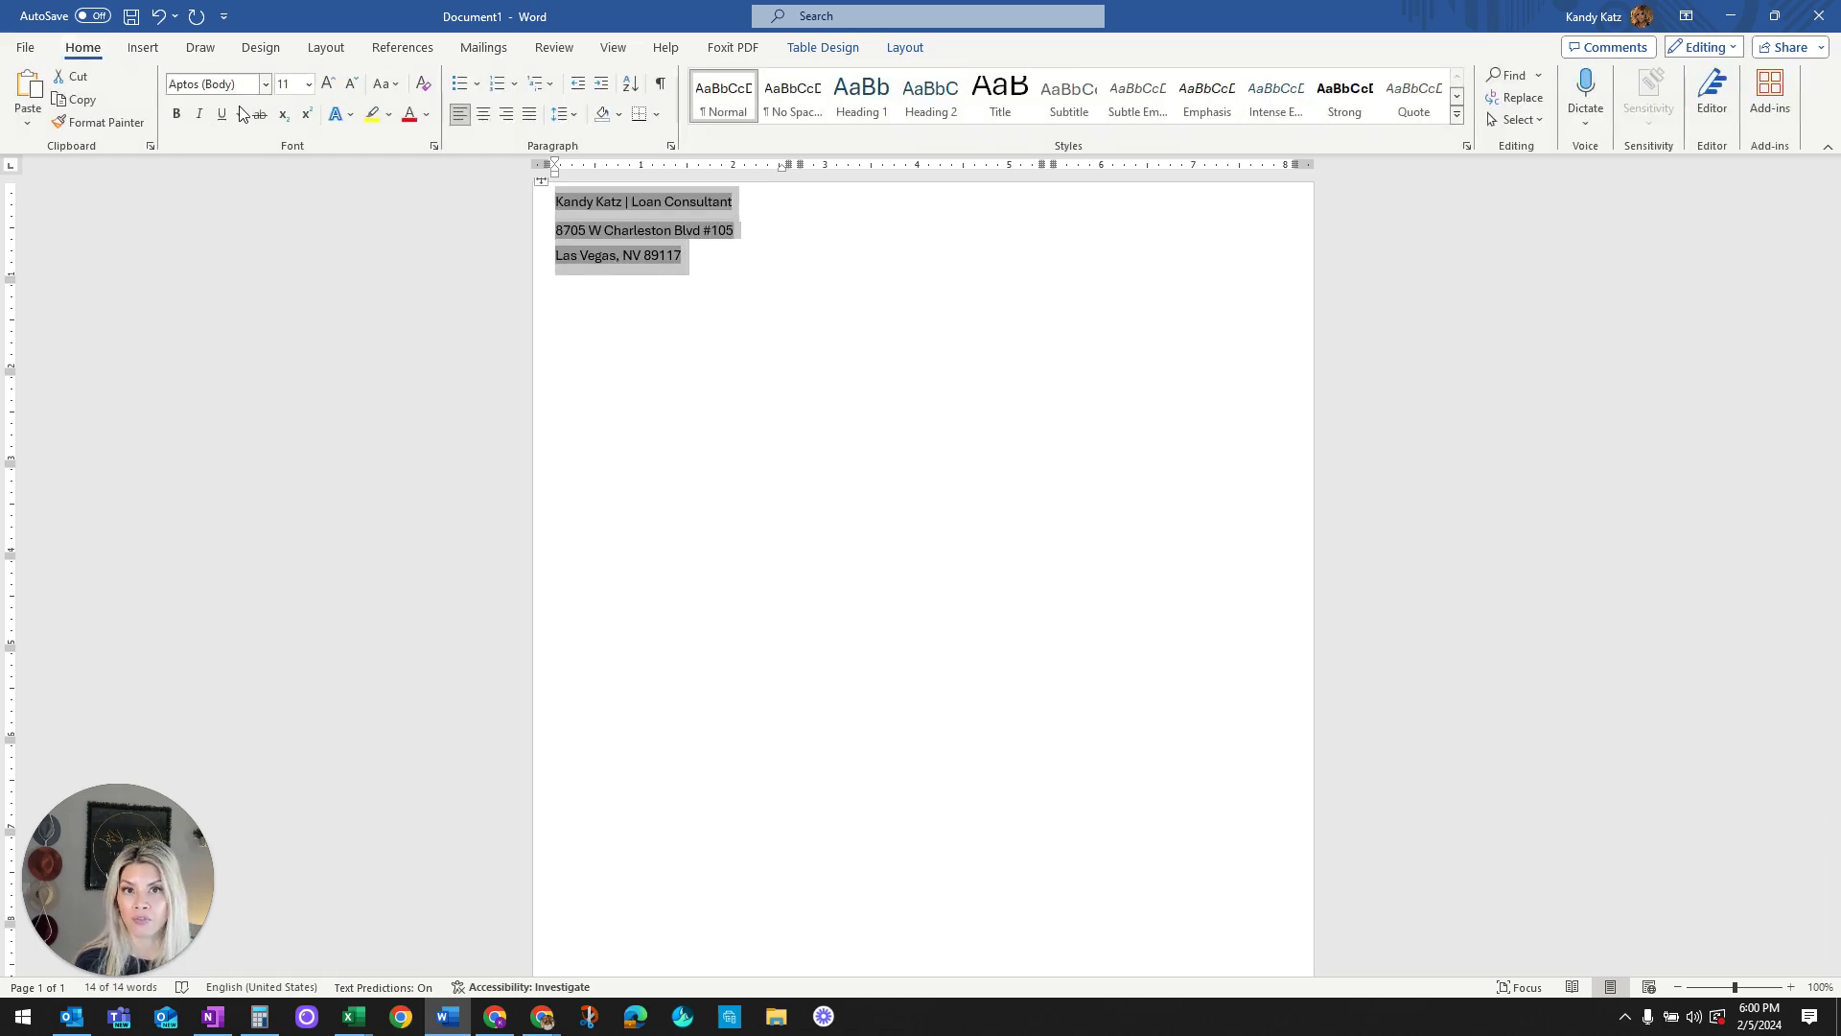
{"action": "left_click", "coordinate": [265, 85]}
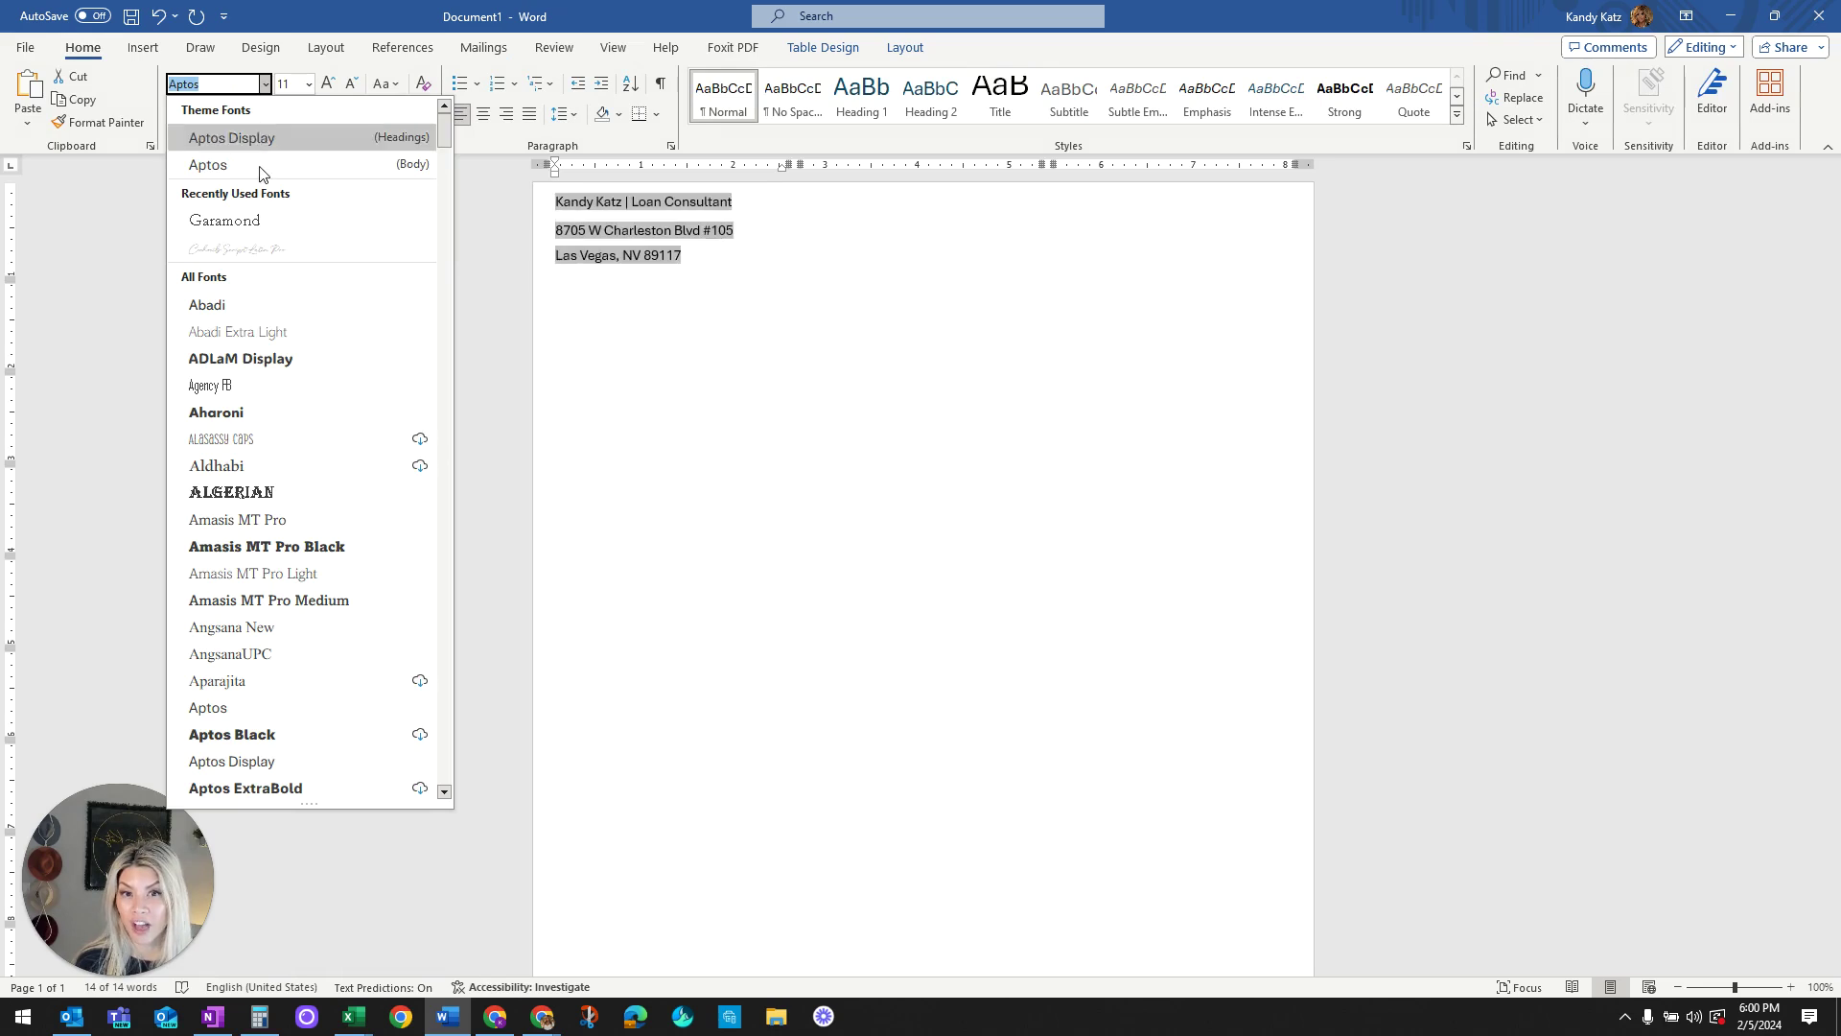
{"action": "left_click", "coordinate": [261, 222]}
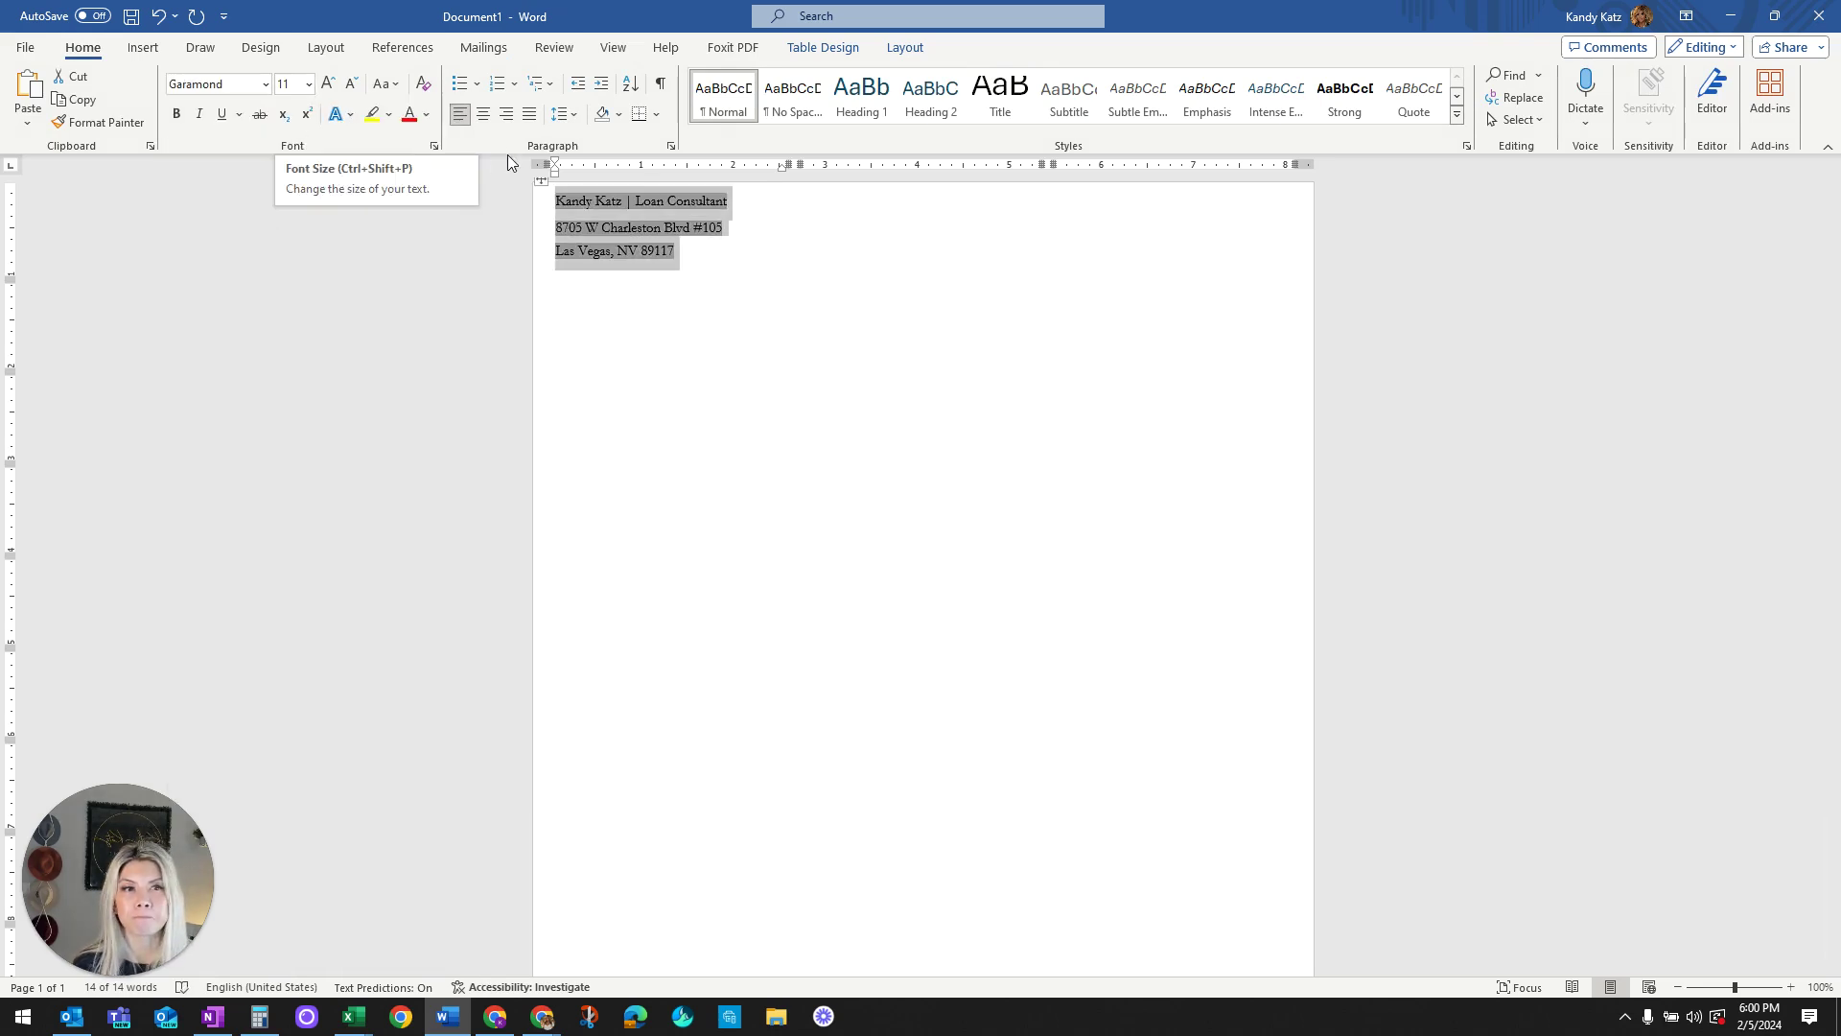
{"action": "left_click", "coordinate": [486, 119]}
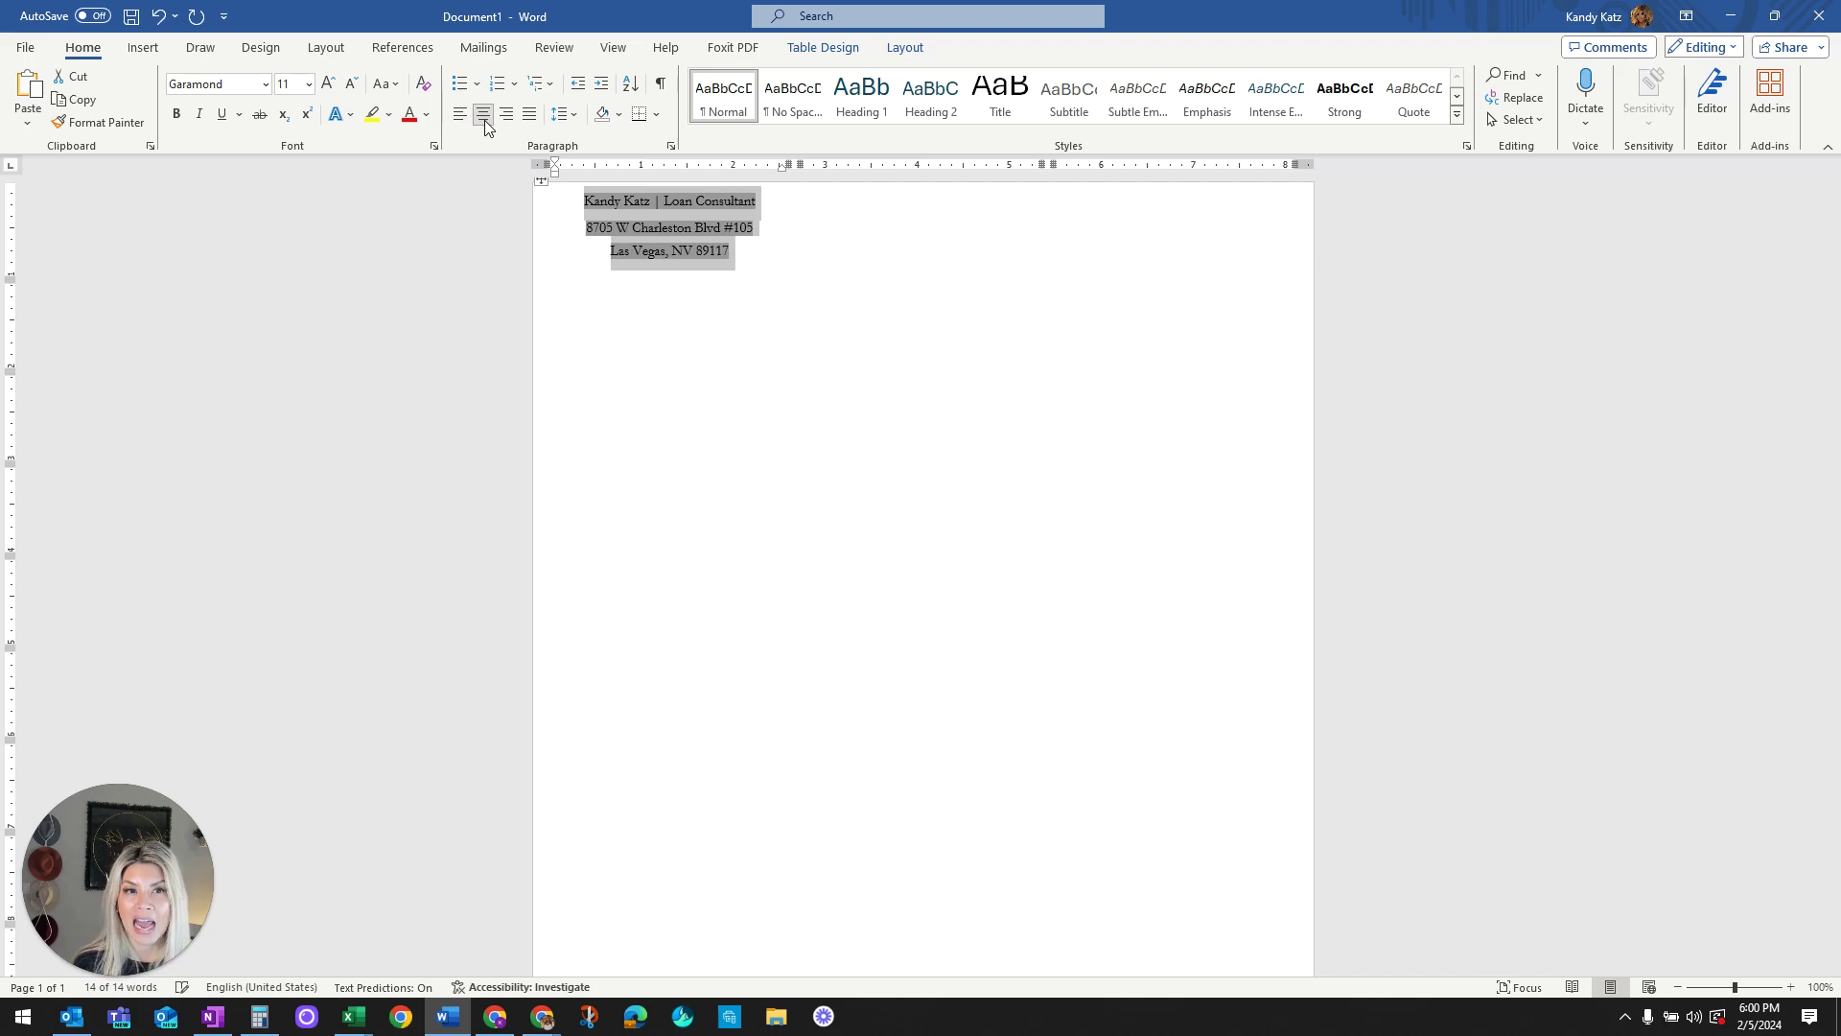
{"action": "left_click", "coordinate": [760, 296]}
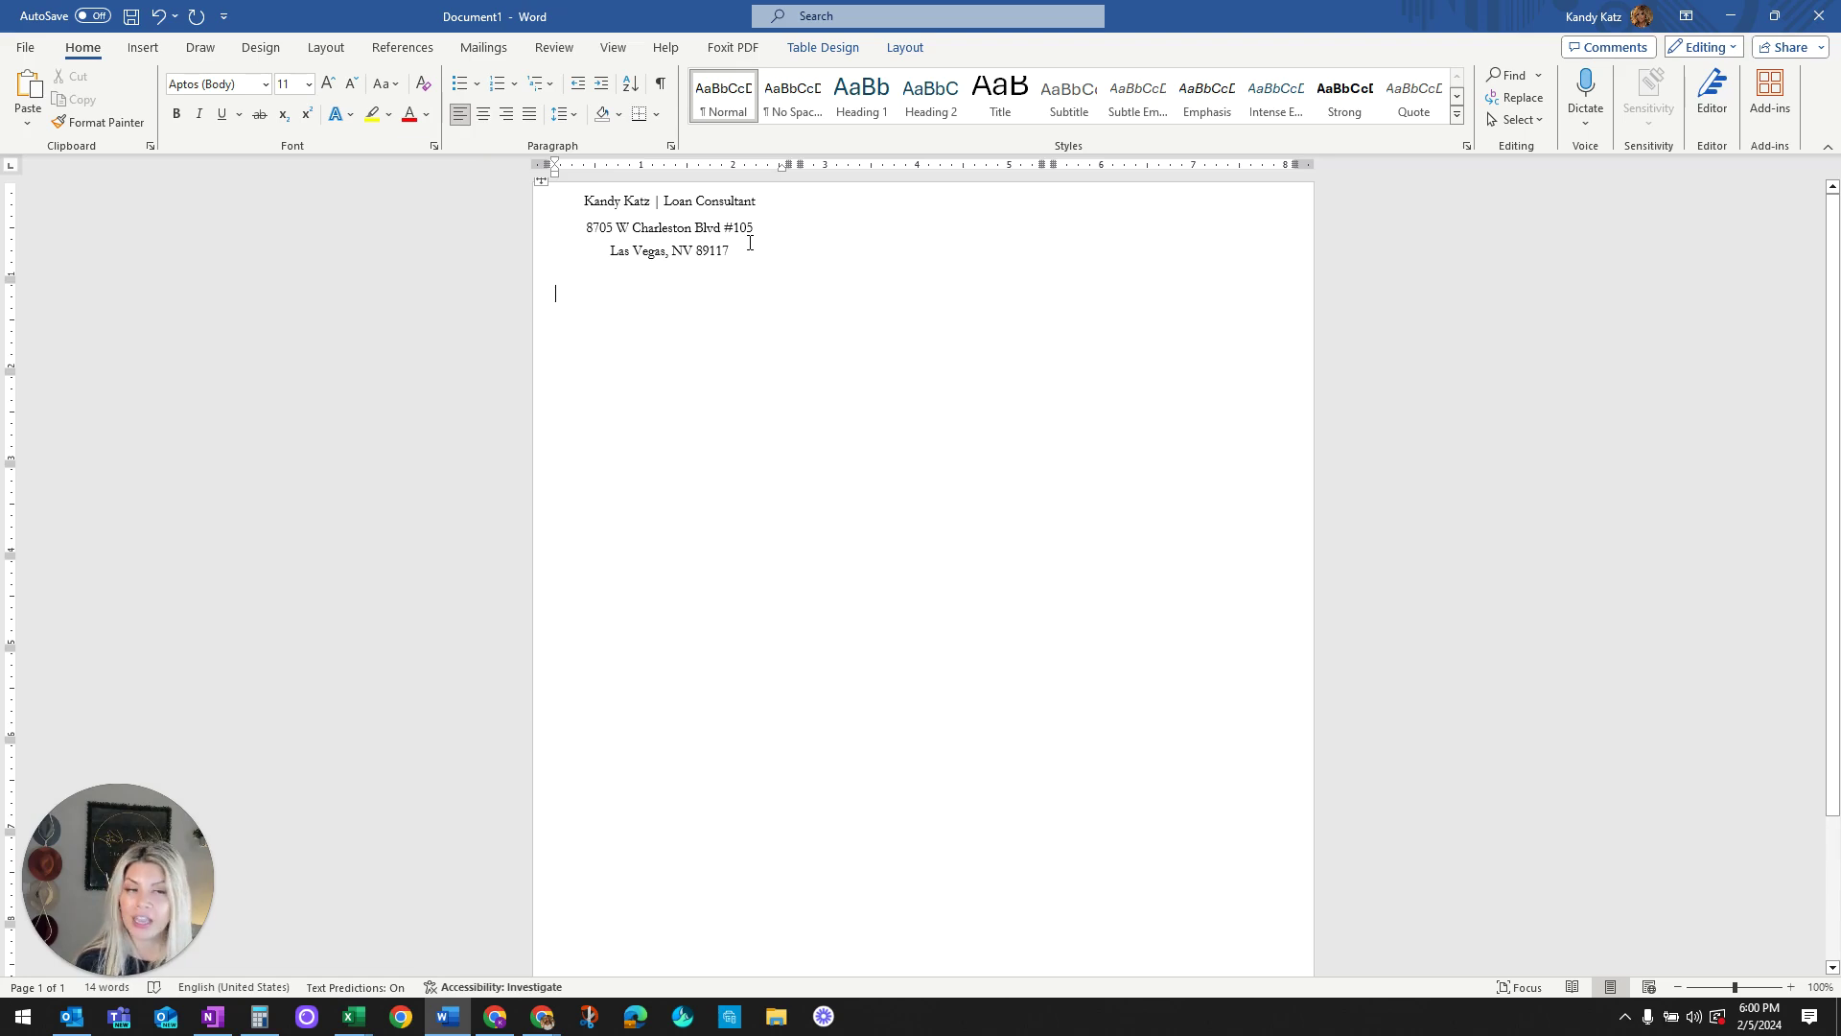
Step: Update Labels so every label gets the Garamond centred merged address, then check the filled sheet
{"action": "left_click", "coordinate": [501, 57]}
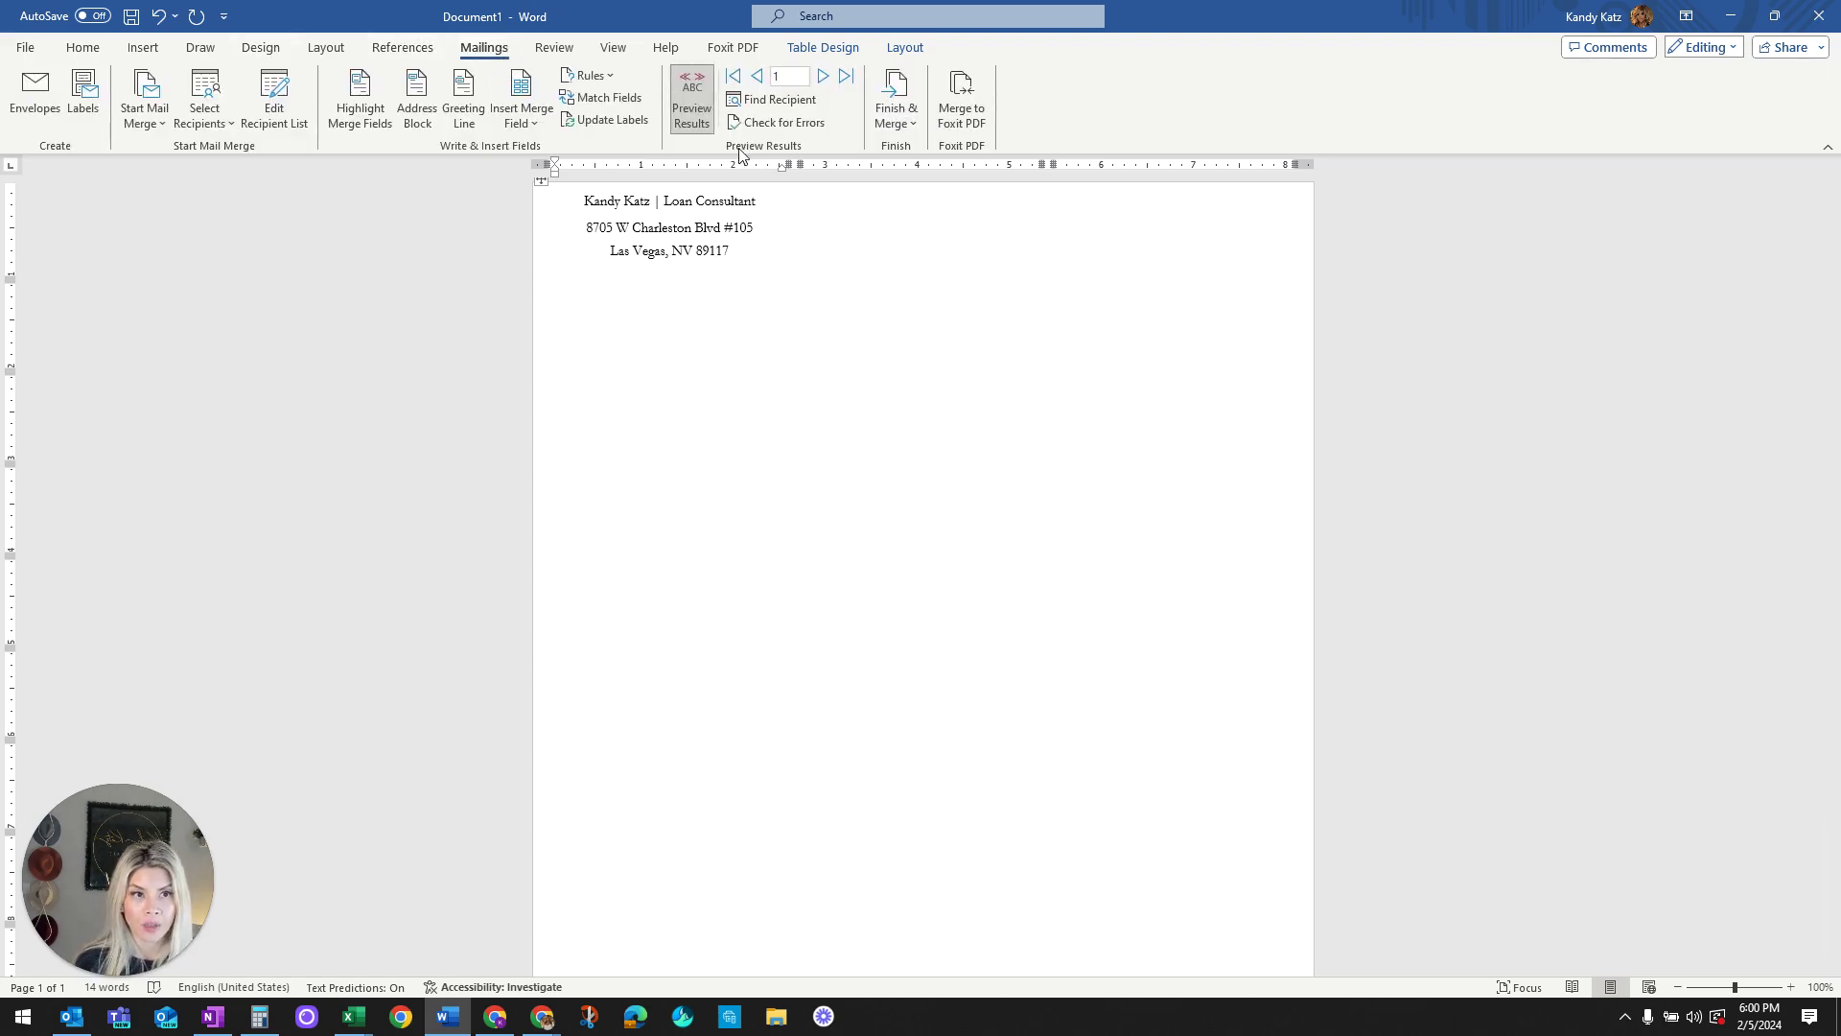
{"action": "left_click", "coordinate": [629, 124]}
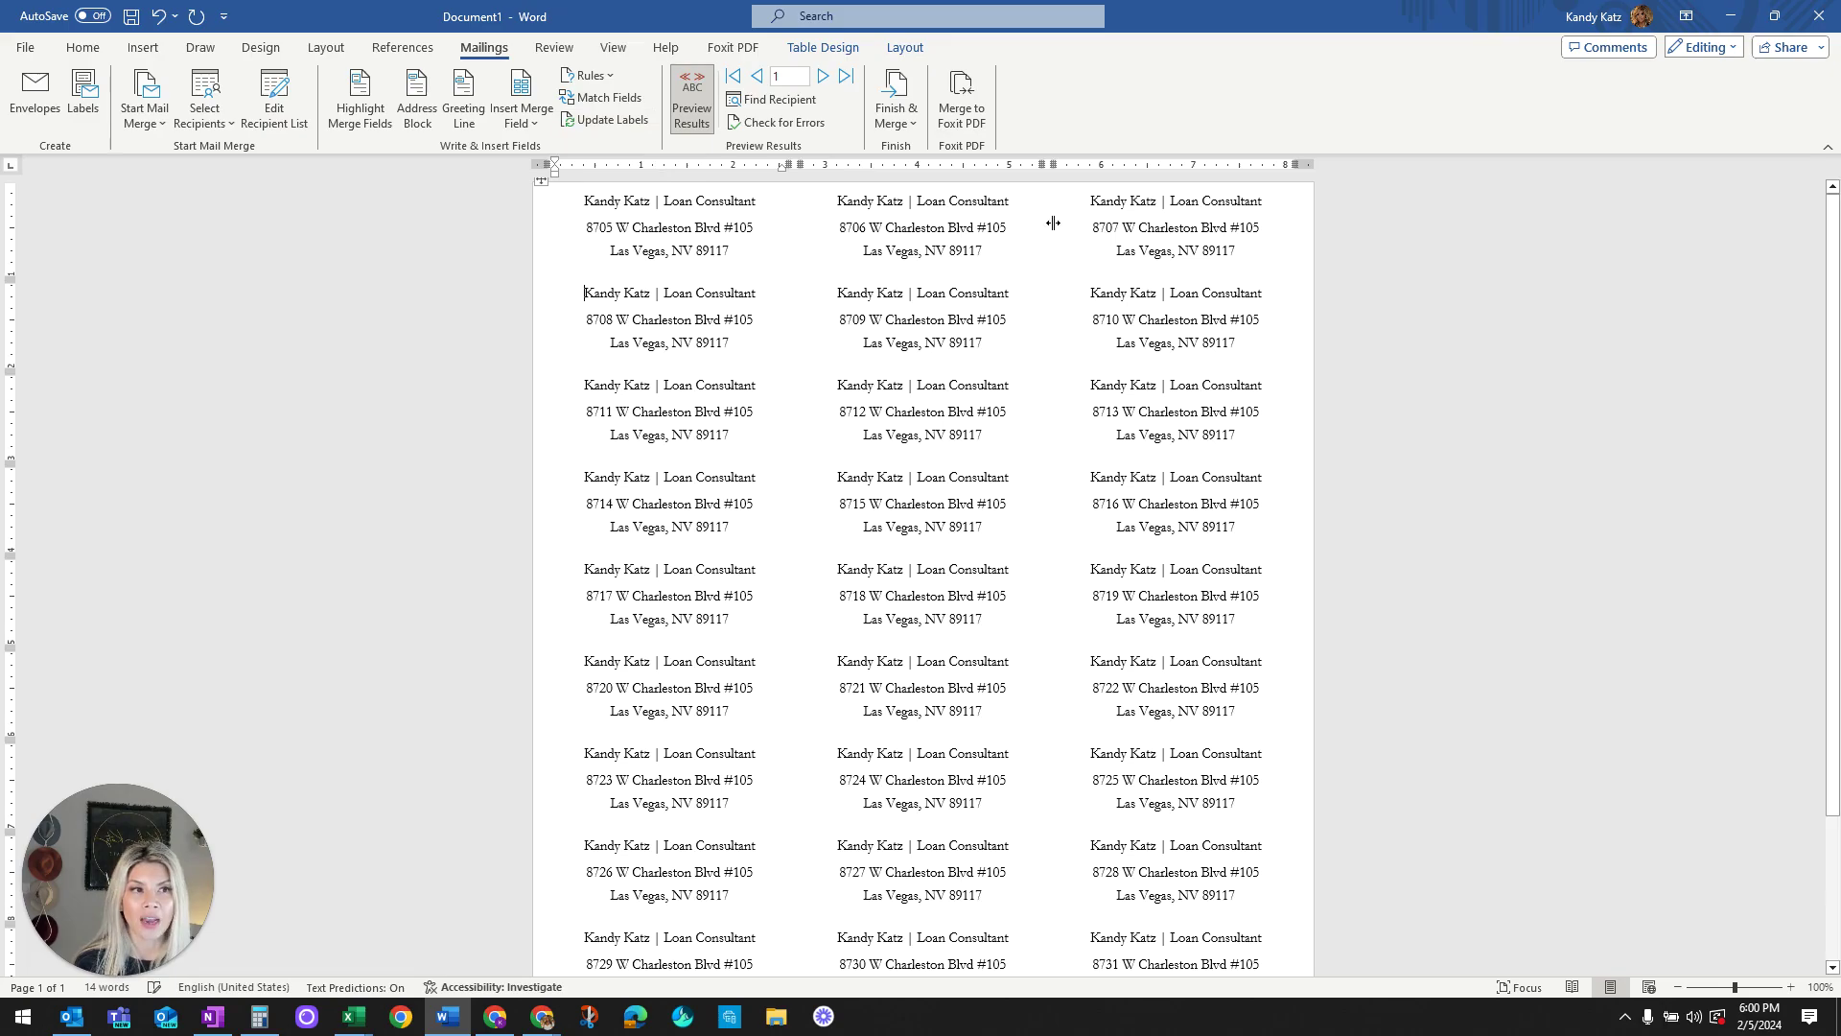
{"action": "scroll", "coordinate": [1104, 723], "scroll_direction": "down", "scroll_amount": 1}
{"action": "scroll", "coordinate": [802, 683], "scroll_direction": "up", "scroll_amount": 1}
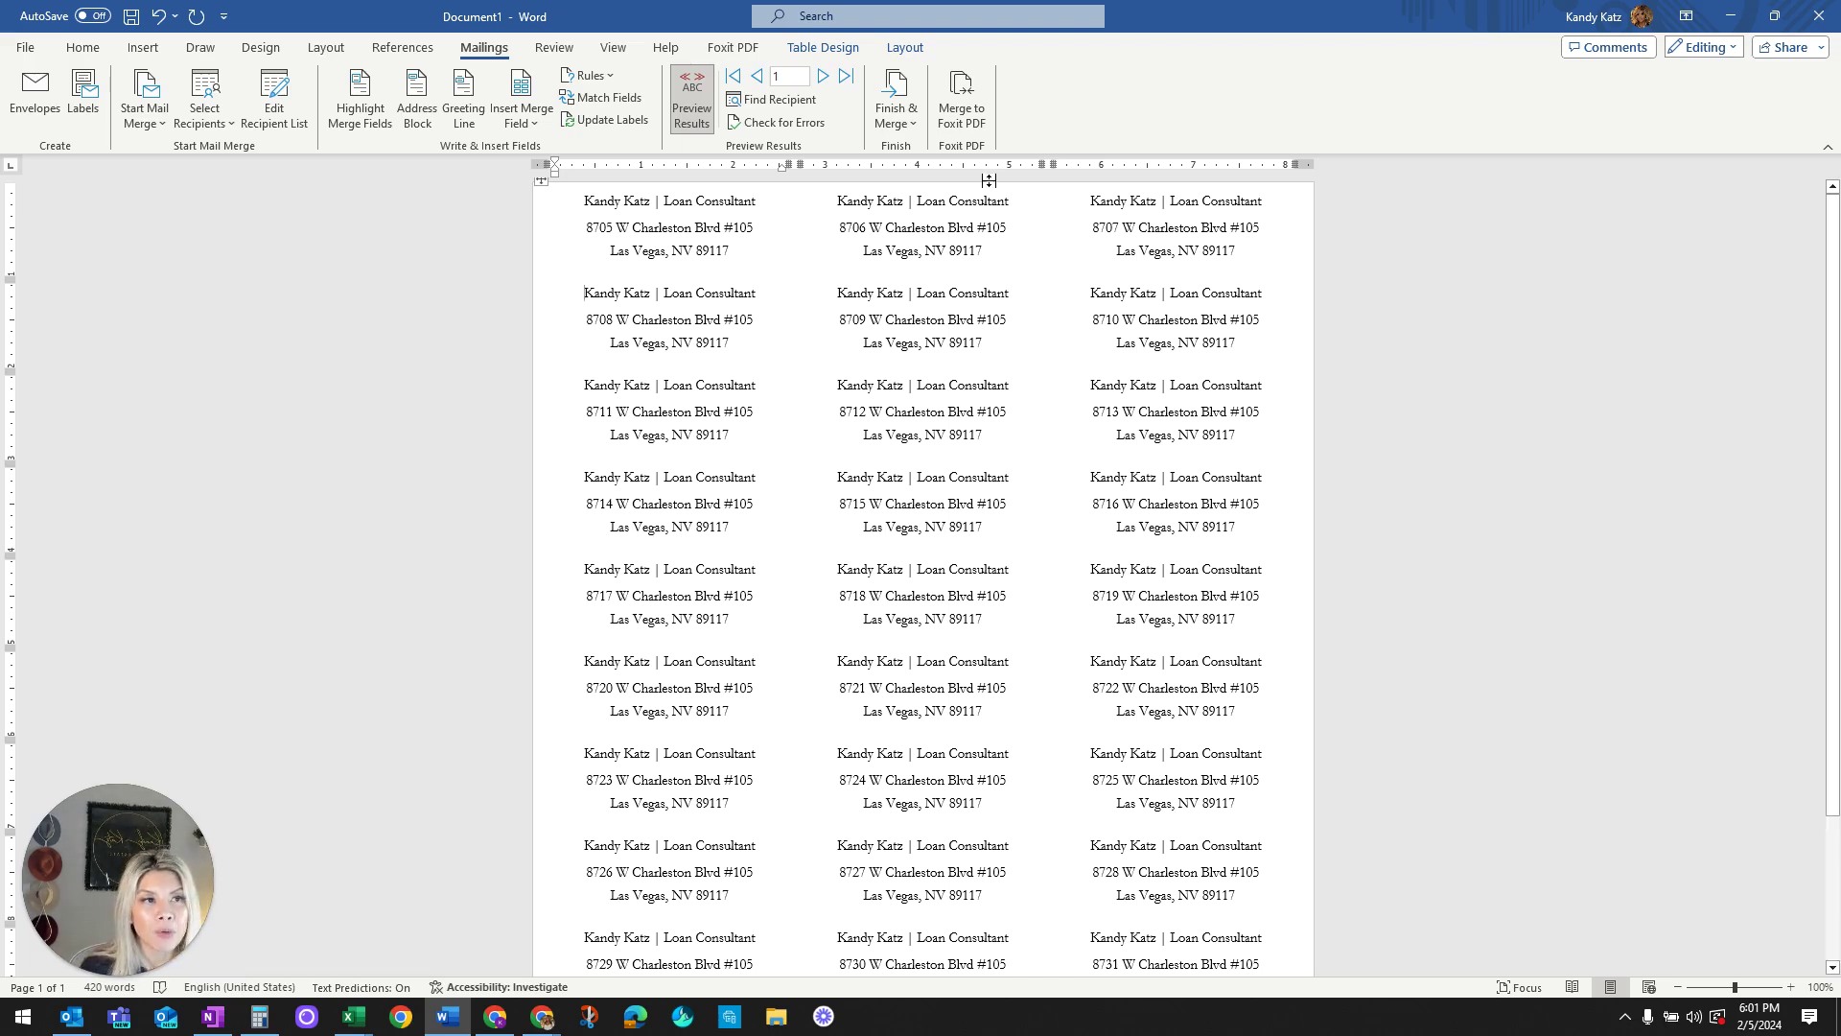
Step: Open Print Documents for the merged labels, cancel it, and minimize Word and Excel
{"action": "left_click", "coordinate": [898, 135]}
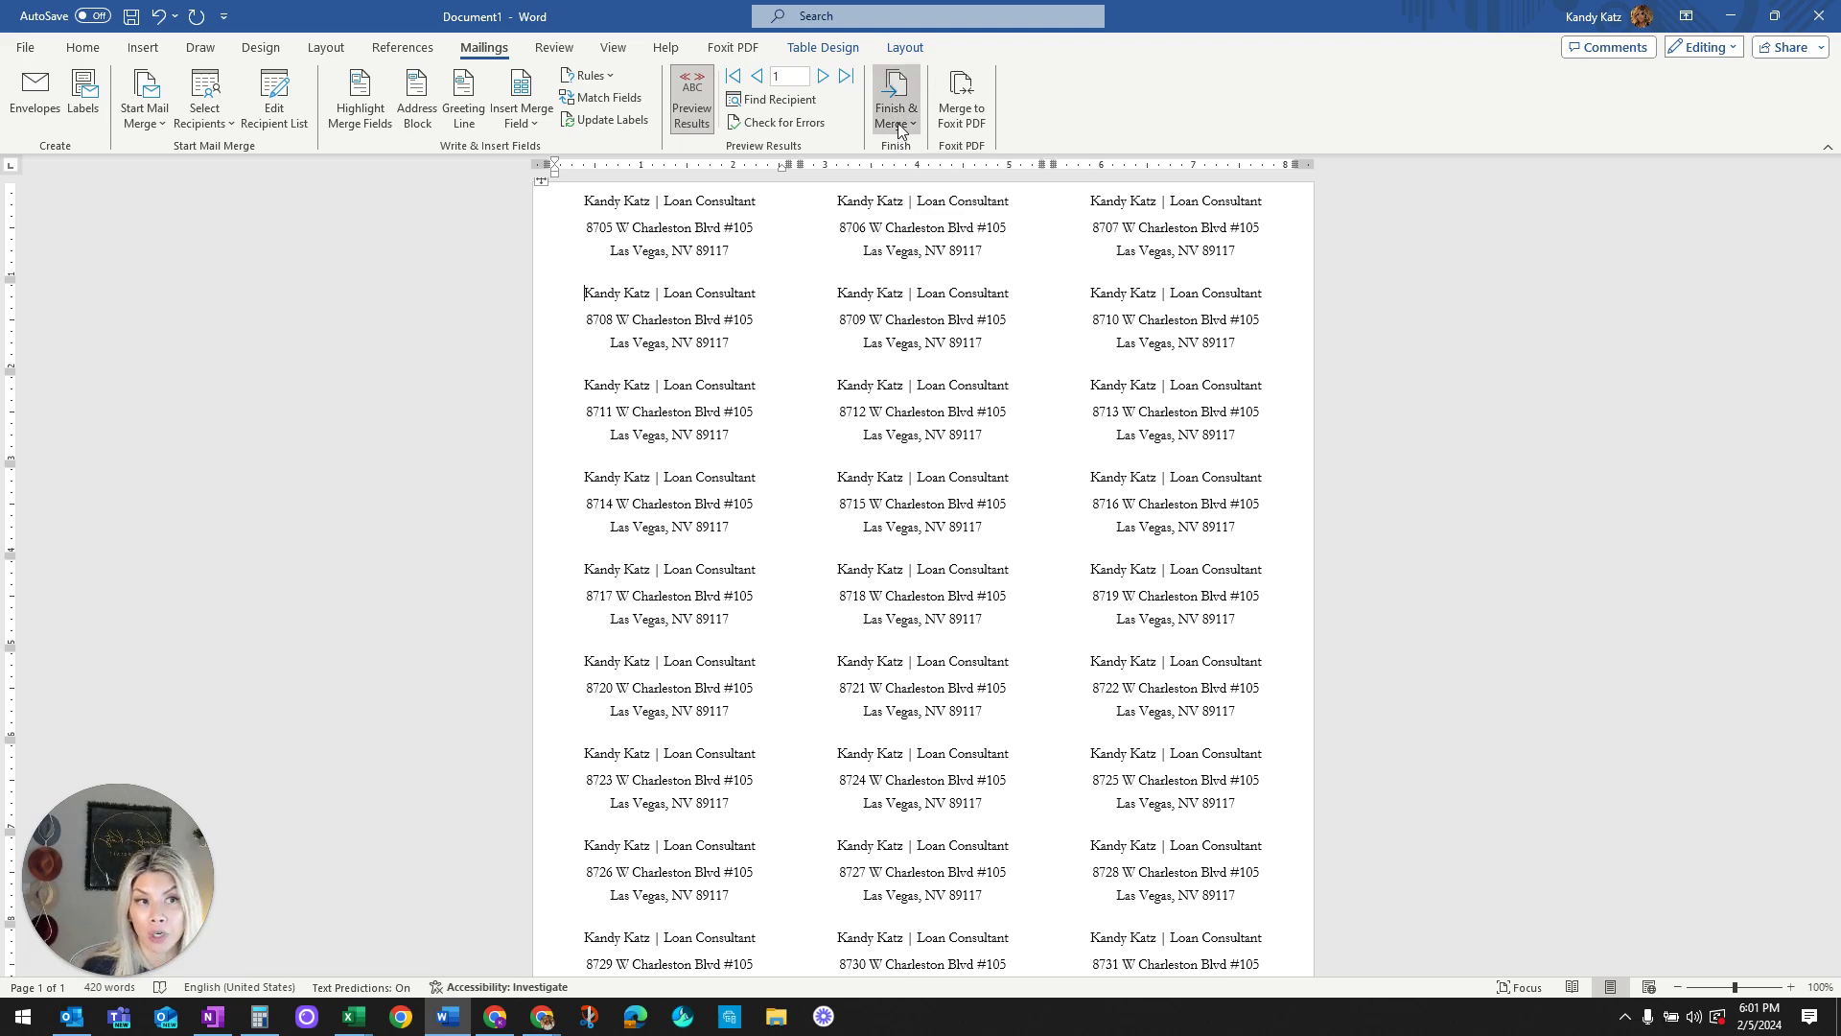
{"action": "left_click", "coordinate": [1039, 182]}
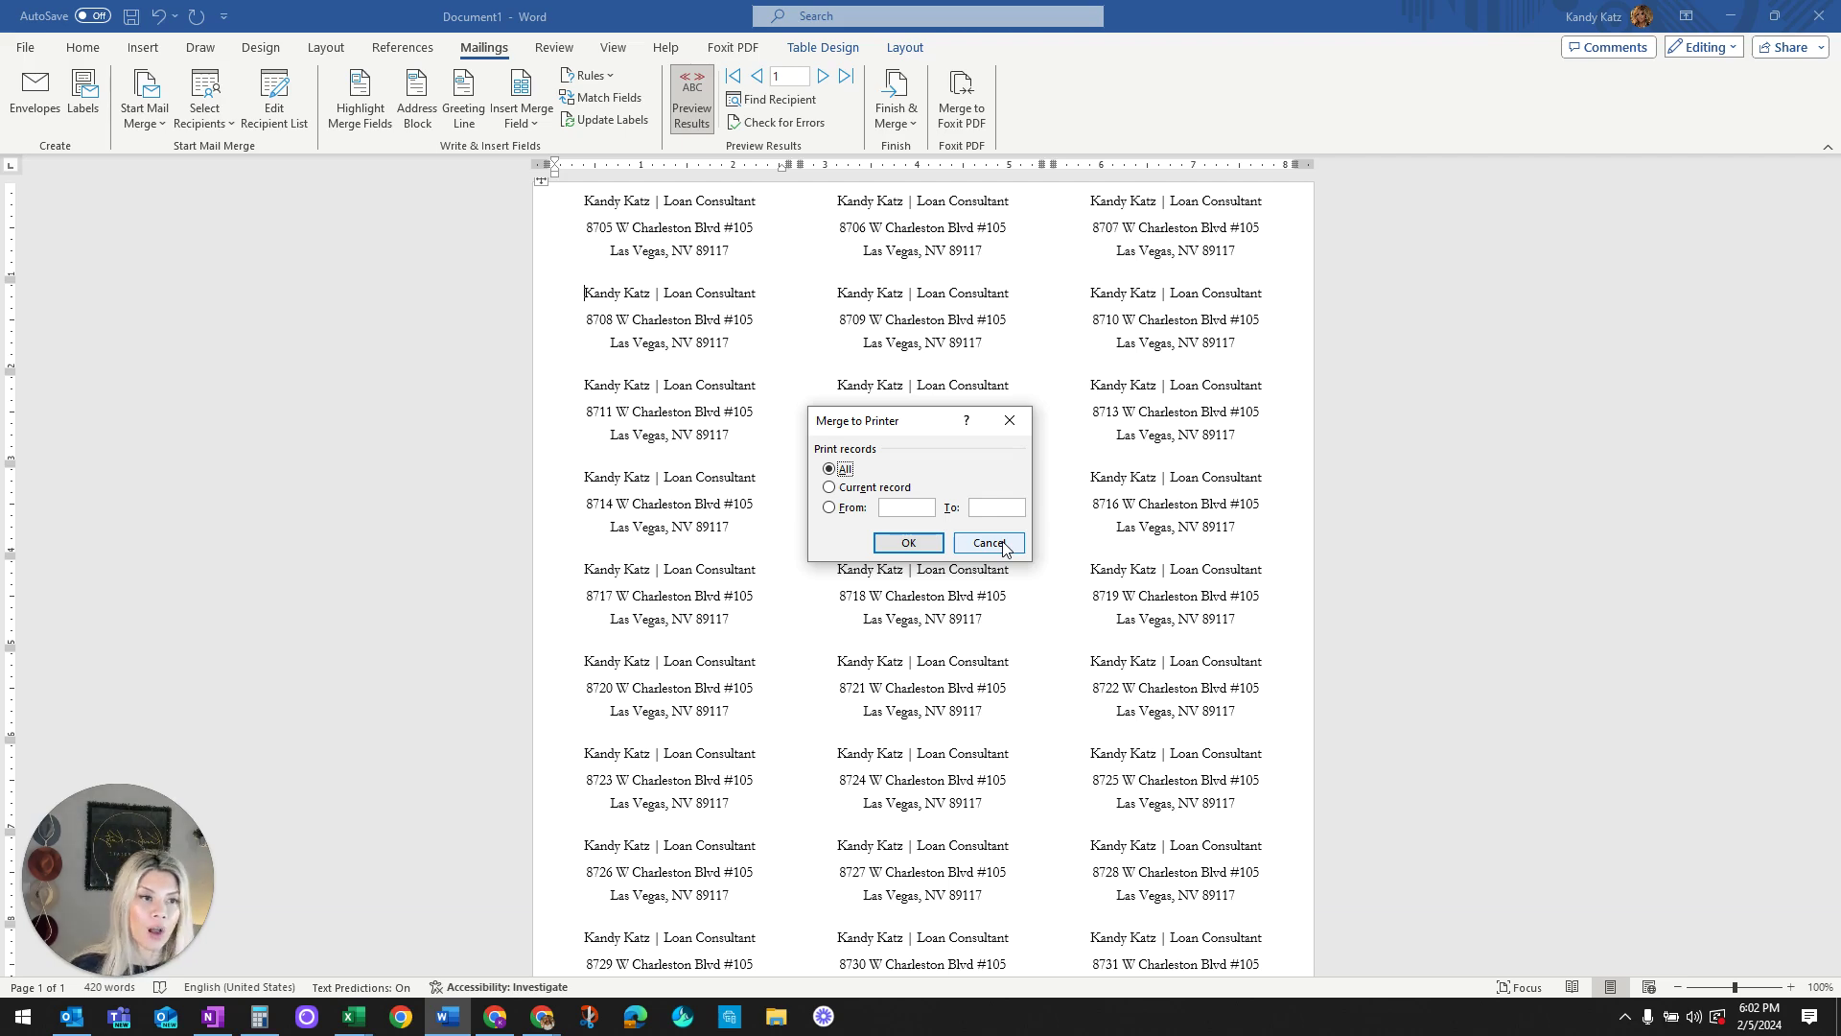
{"action": "left_click", "coordinate": [989, 543]}
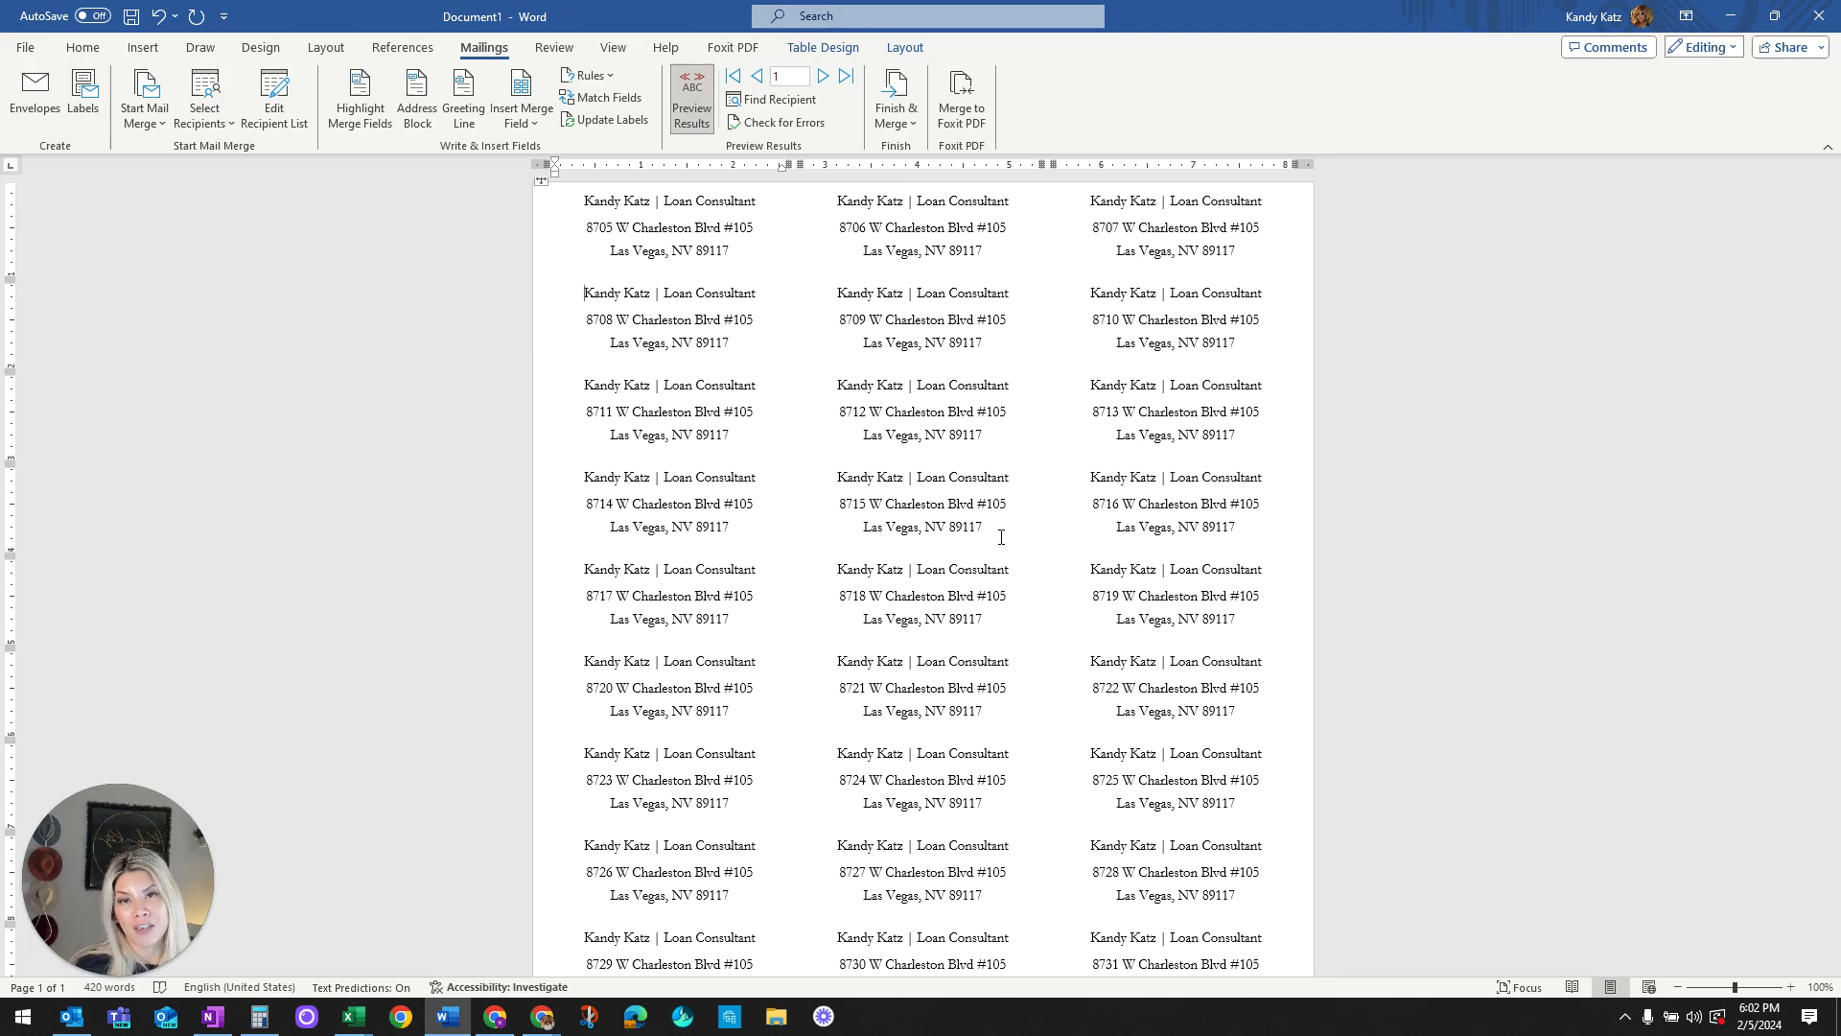
{"action": "left_click", "coordinate": [1731, 16]}
{"action": "left_click", "coordinate": [1732, 15]}
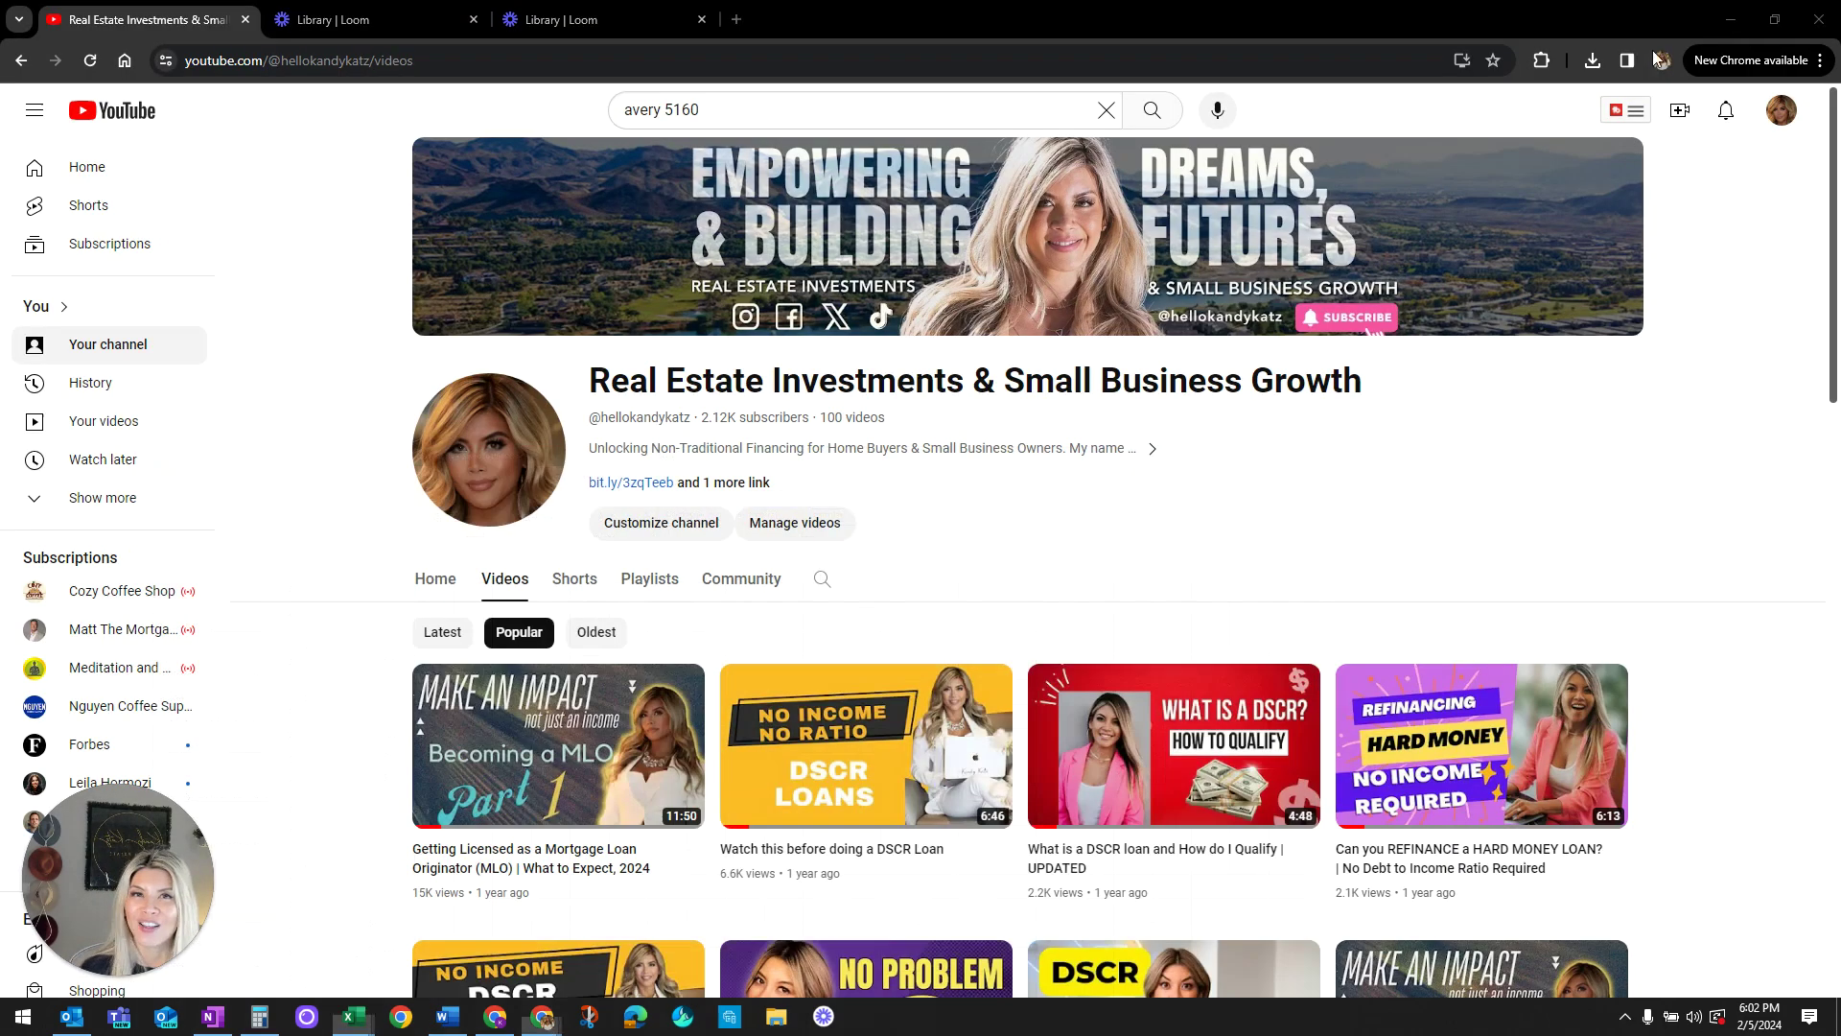